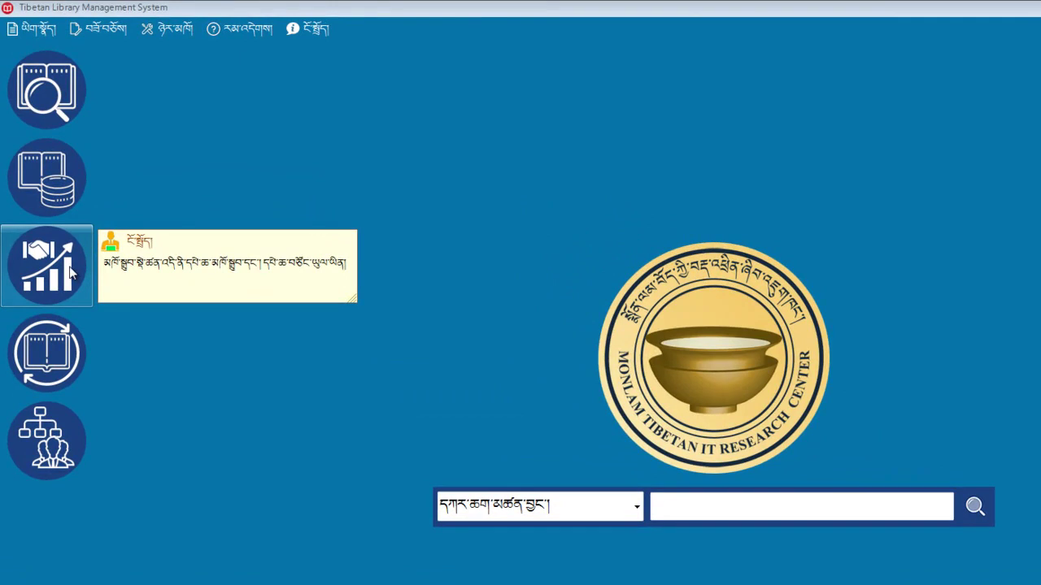
Open the book purchase list in the acquisitions section and start a new purchase entry
left_click(68, 272)
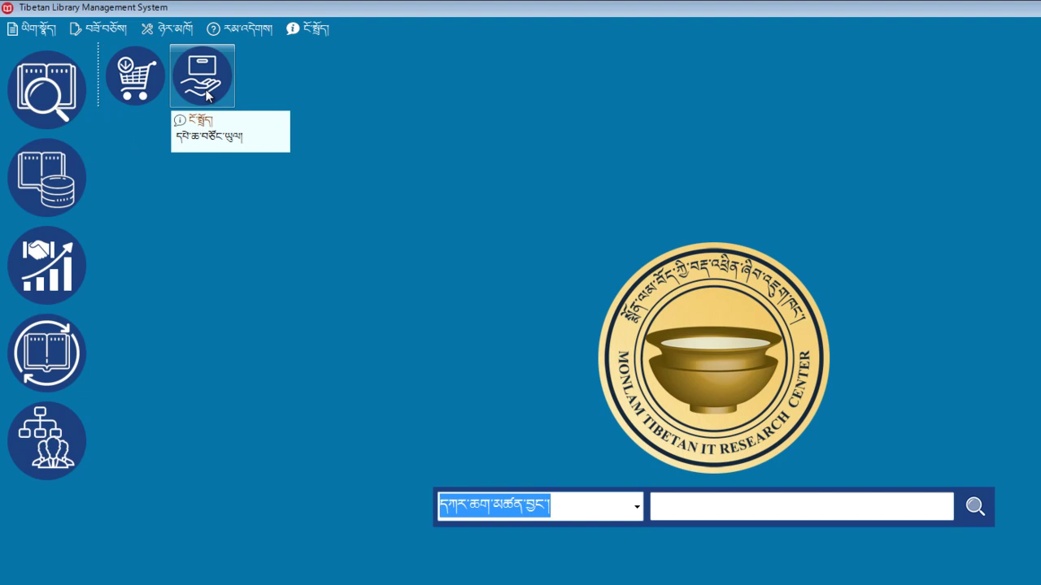
left_click(141, 92)
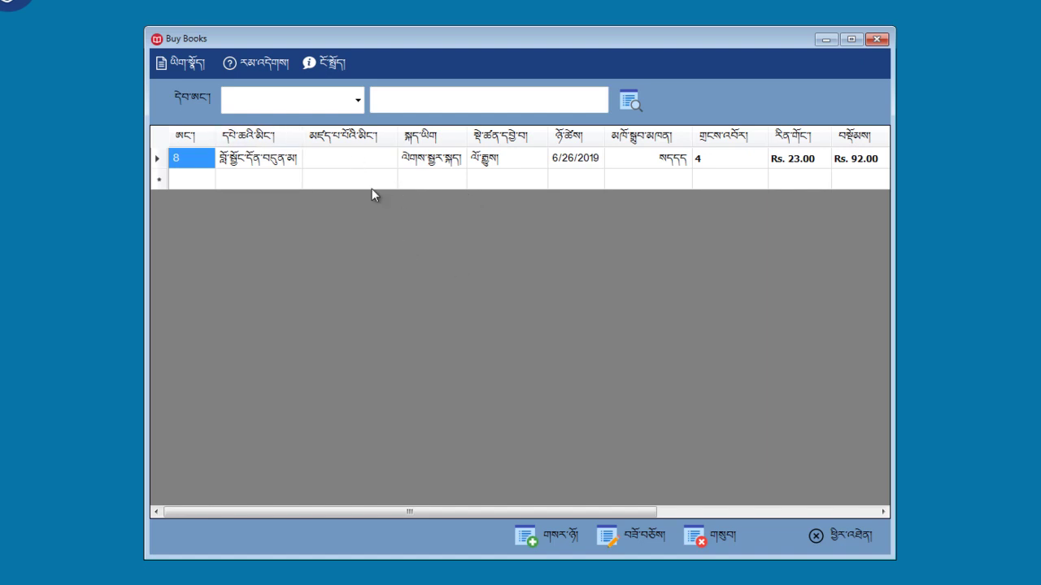
left_click(554, 536)
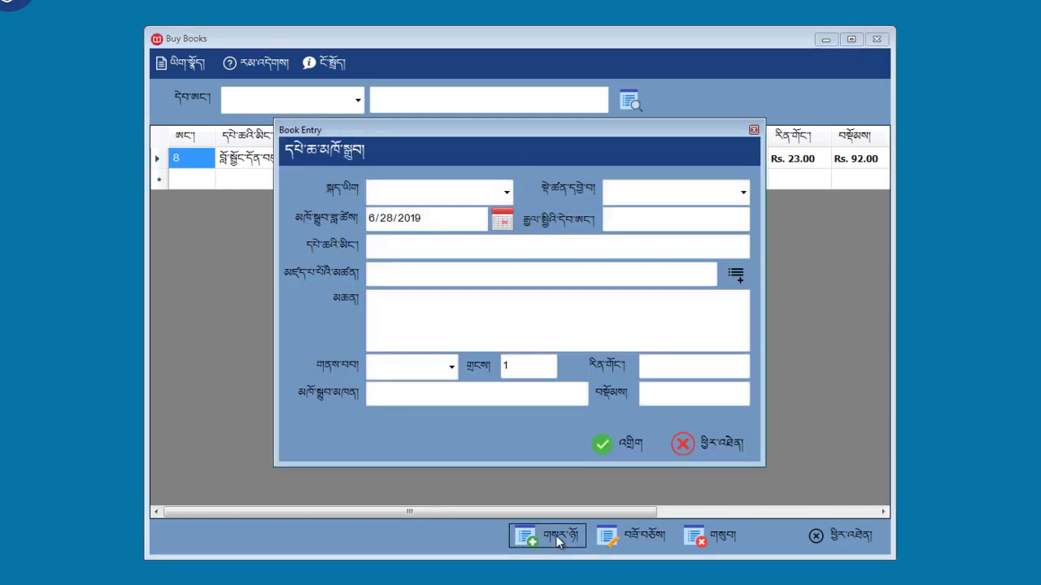
Set the purchase entry's language to བོད་སྐད། and its category to ཆོས་ལུགས།
left_click(509, 193)
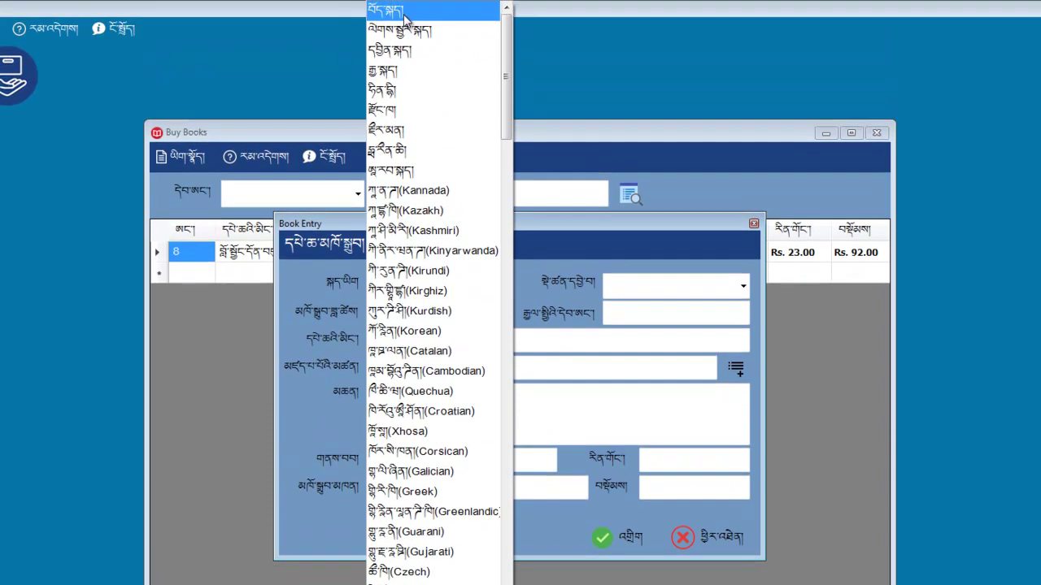
left_click(404, 16)
left_click(745, 286)
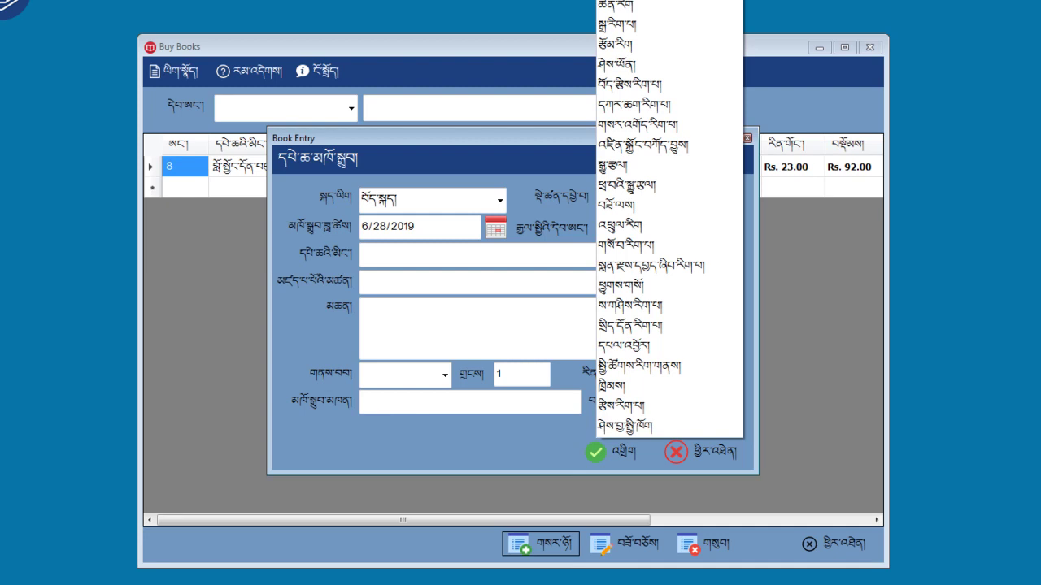
left_click(624, 1)
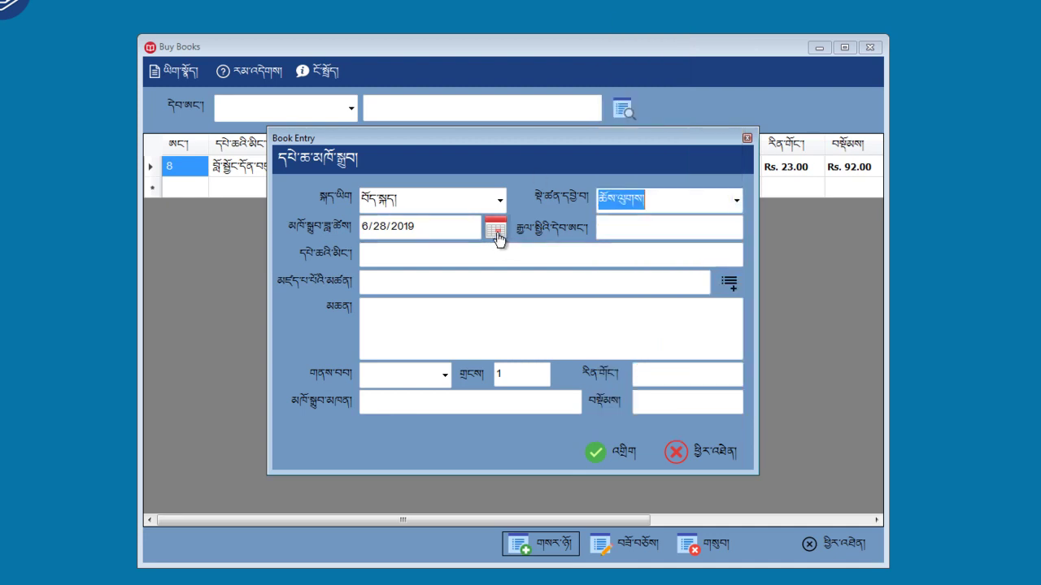
Enter 875444444 as the international book number and ཞལ་འདོན་ཕྱོགས་བསྒྲིགས། as the book title
left_click(612, 227)
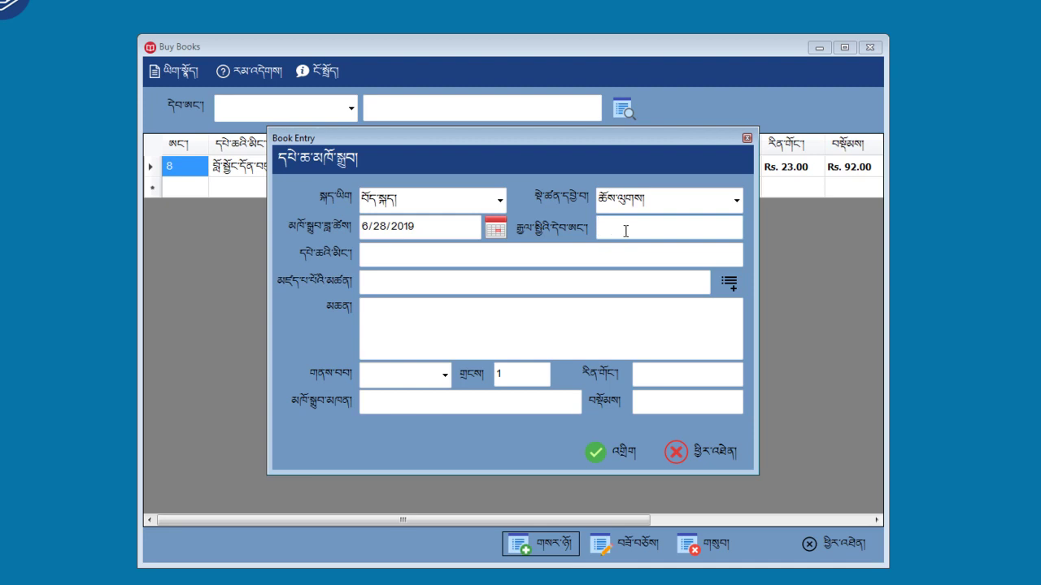
type("875444444")
left_click(400, 256)
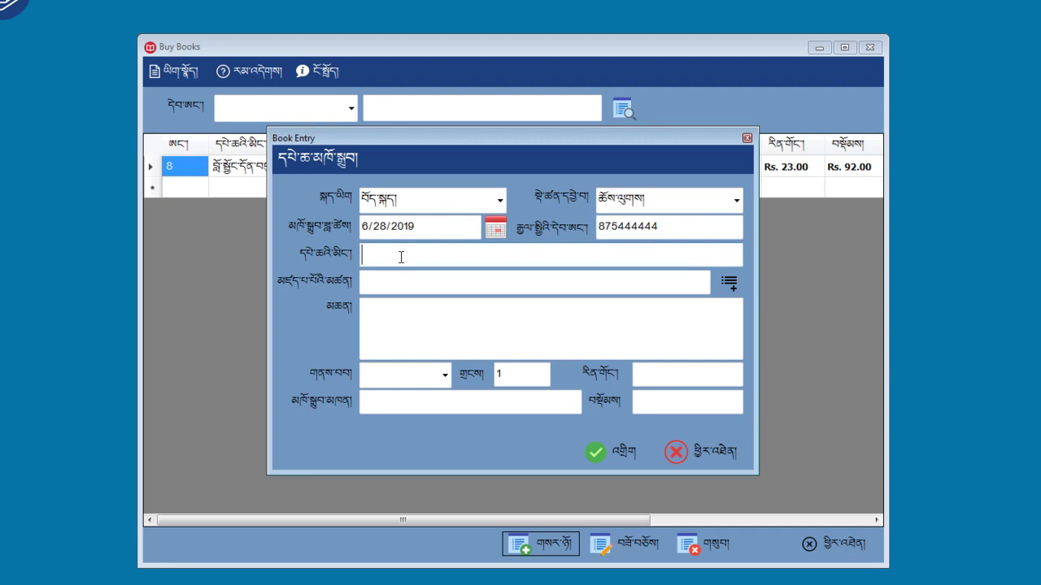
key("ctrl+v")
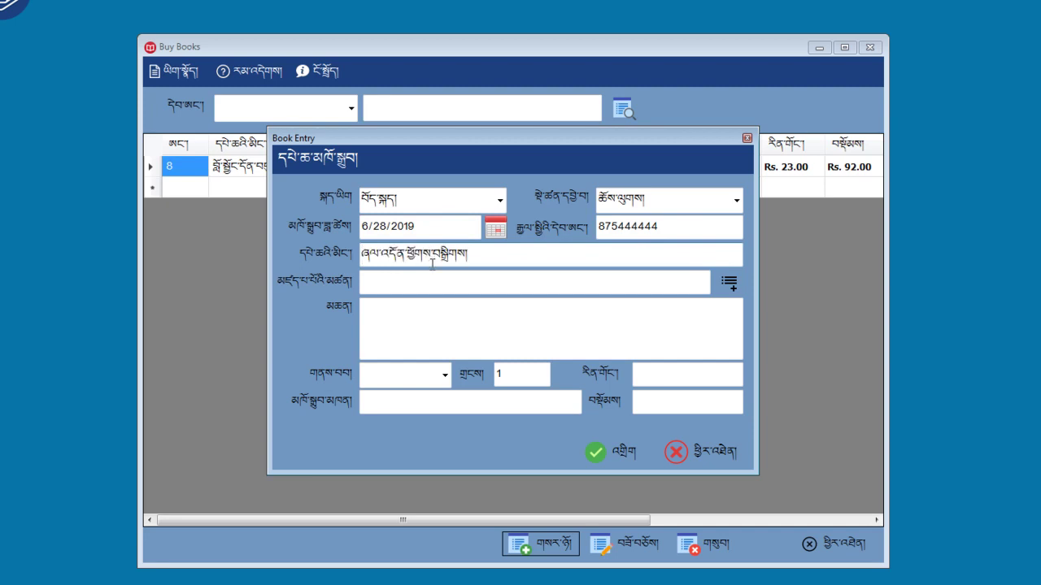
Choose ཤཱཀྱ་ཐུབ་པ། from the author list as the book's author
left_click(728, 282)
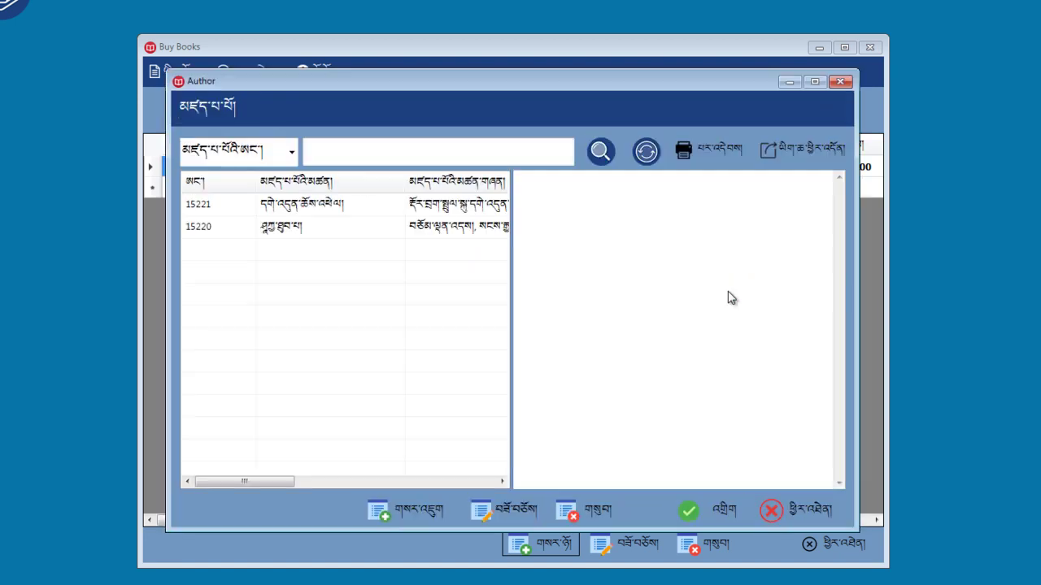
double_click(288, 231)
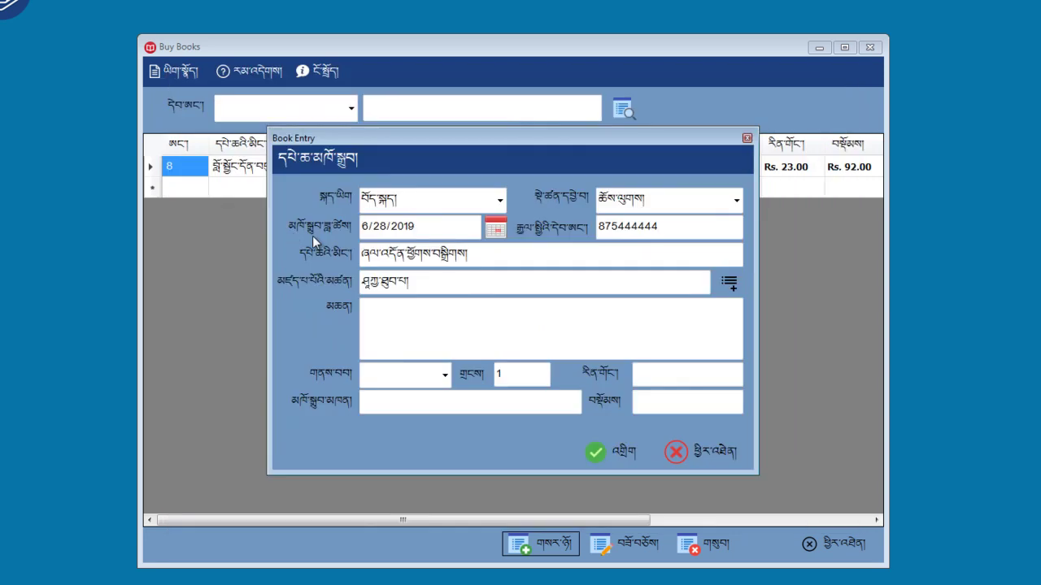
left_click(383, 312)
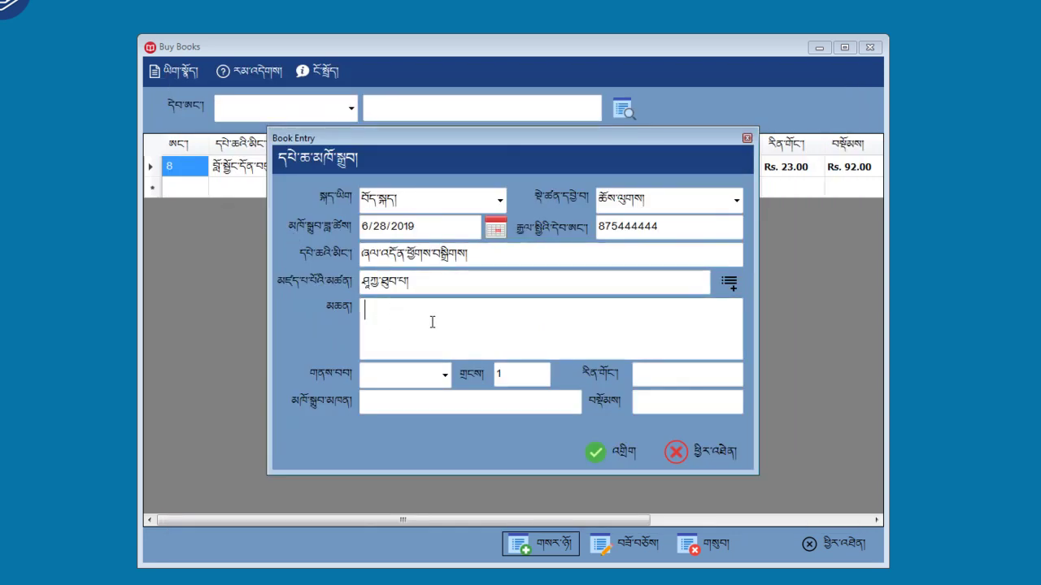
Set the acquisition status to ཉོས་པ། and the price to 134 for one copy
left_click(444, 376)
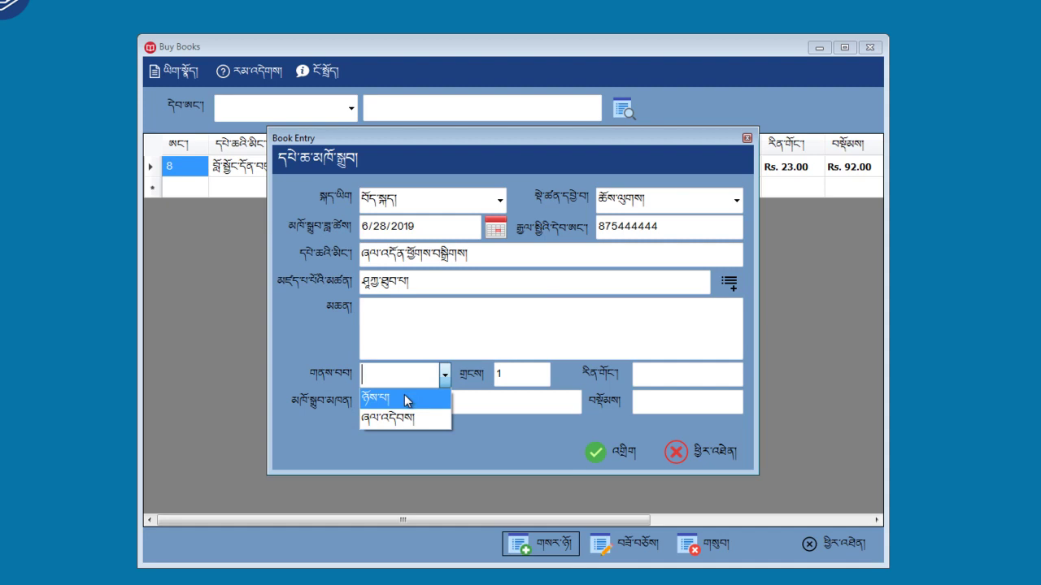
left_click(406, 400)
left_click(506, 374)
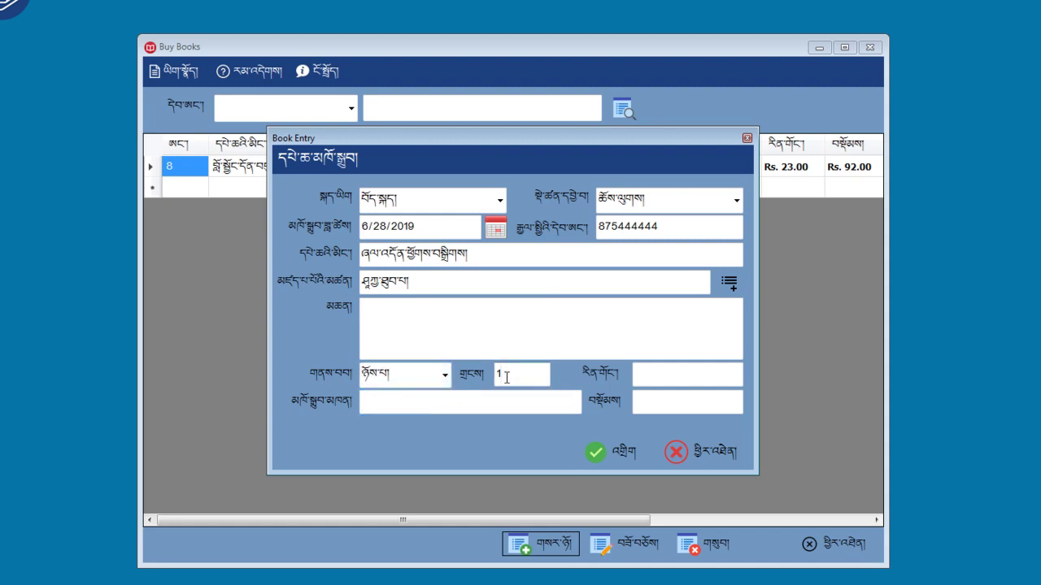
left_click(647, 376)
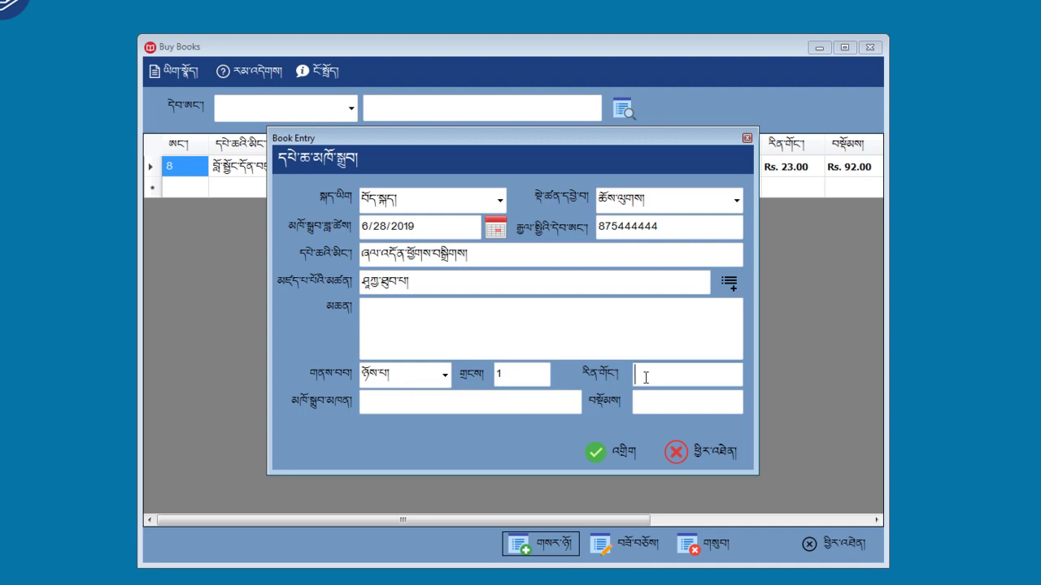
left_click(595, 365)
type("134")
Fill in the acquirer's name and save the book purchase entry
left_click(406, 406)
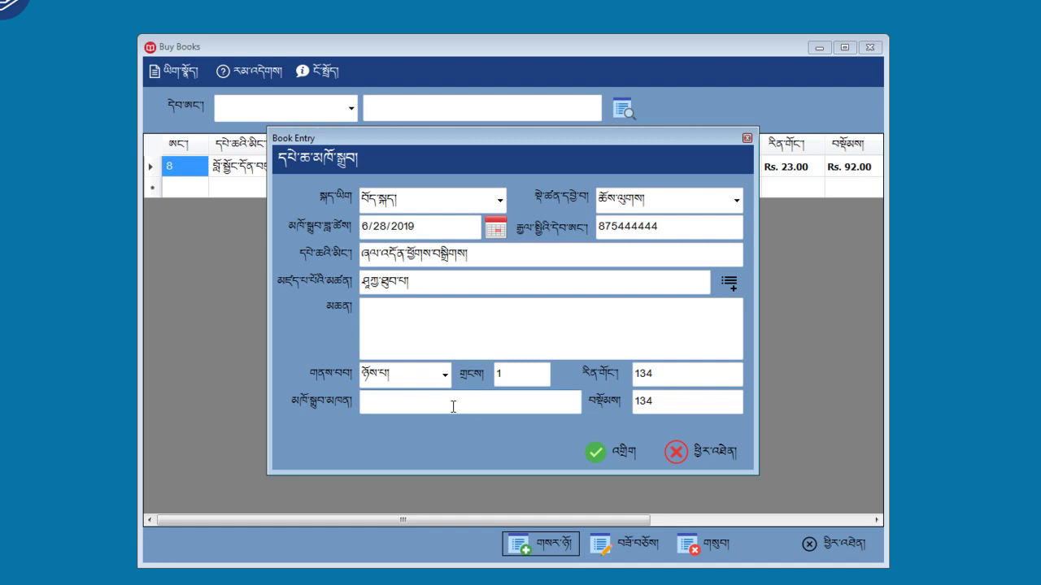
type("སྣ")
type("་སྔོས།")
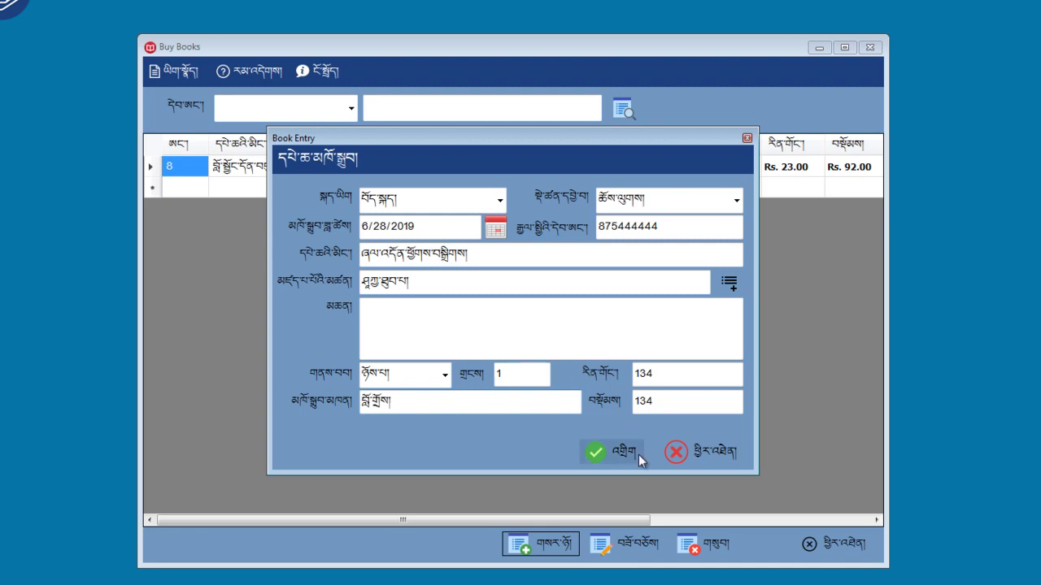
left_click(606, 452)
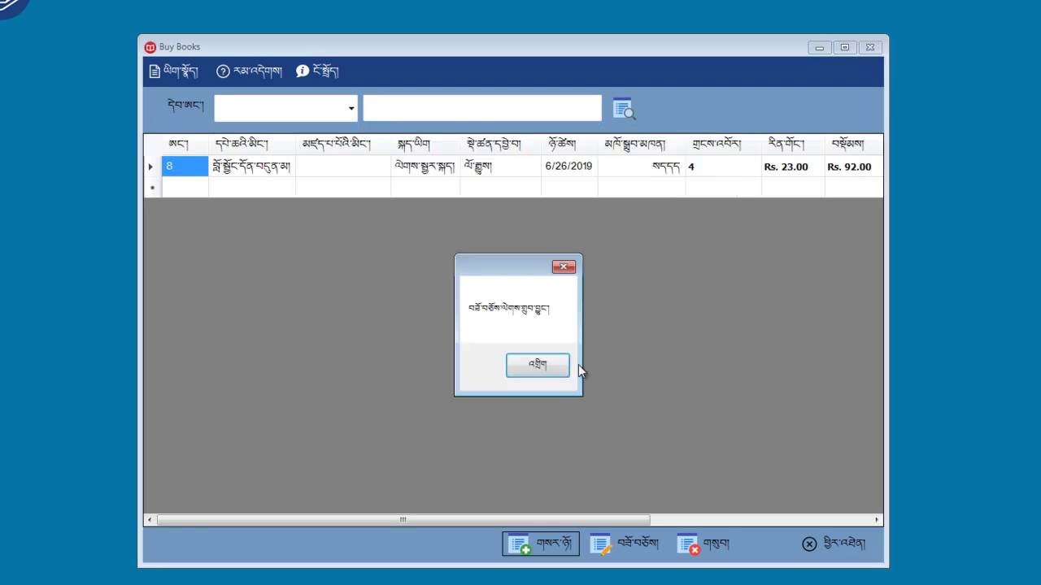
left_click(537, 367)
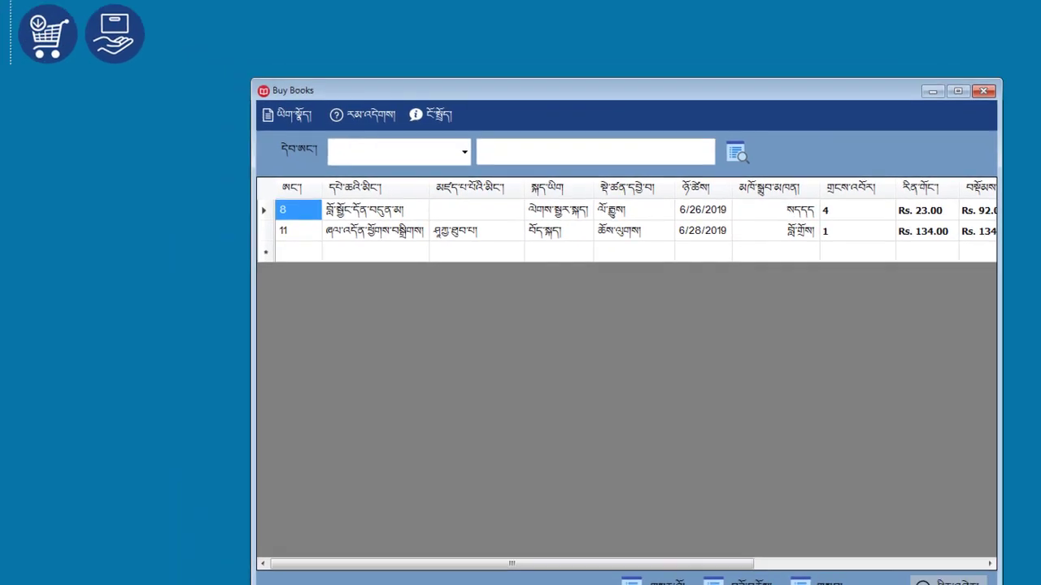
Close the purchase list and open the list of purchased books for cataloguing from the main book database
left_click(829, 545)
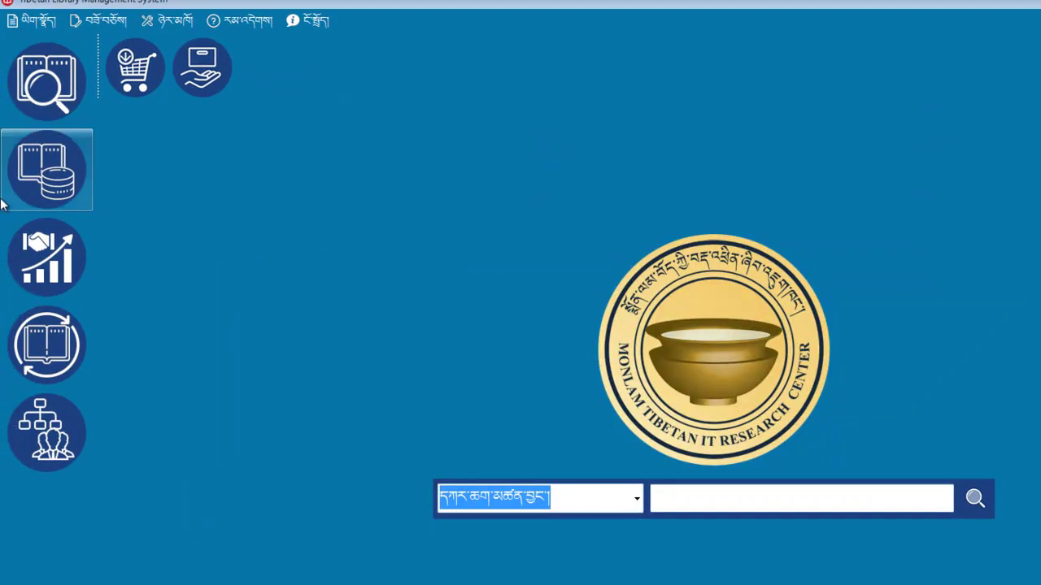
left_click(56, 186)
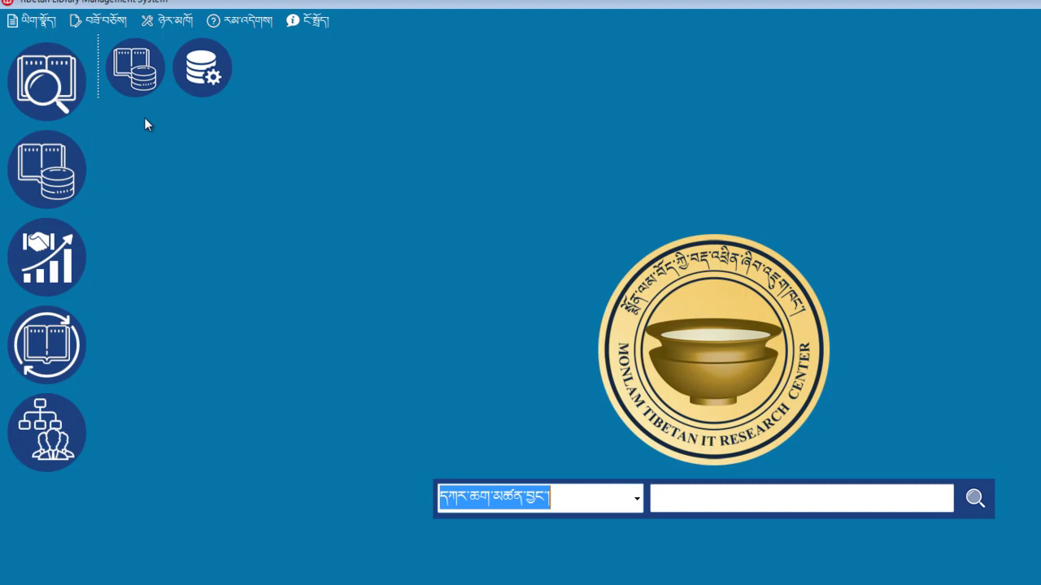
left_click(199, 70)
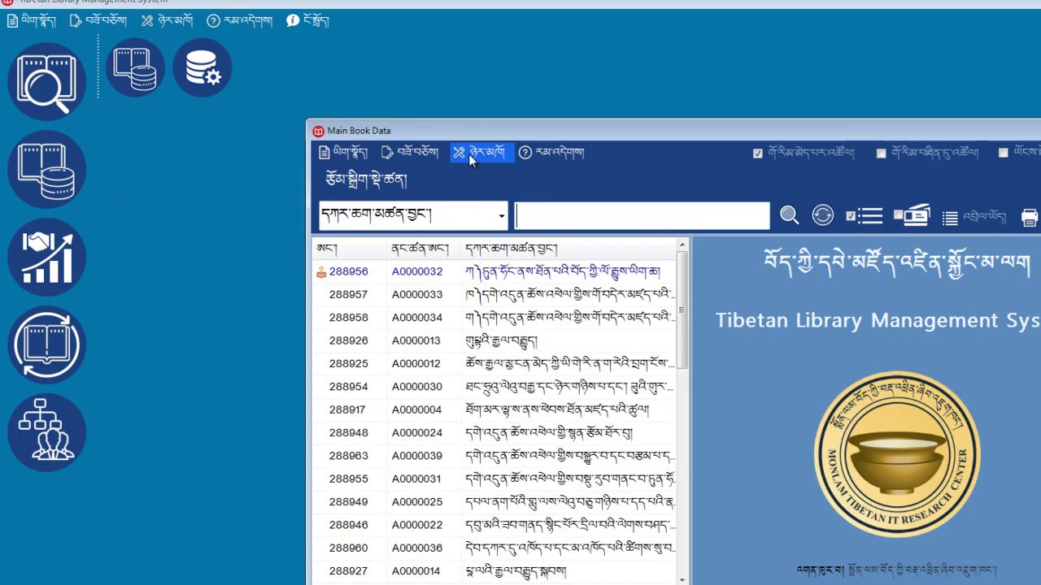
left_click(468, 154)
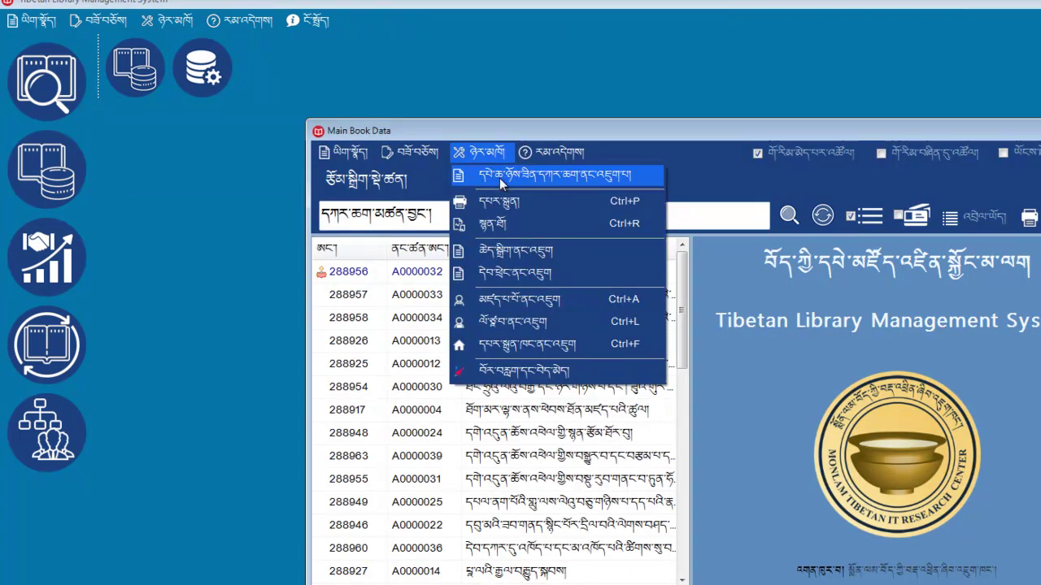
left_click(501, 176)
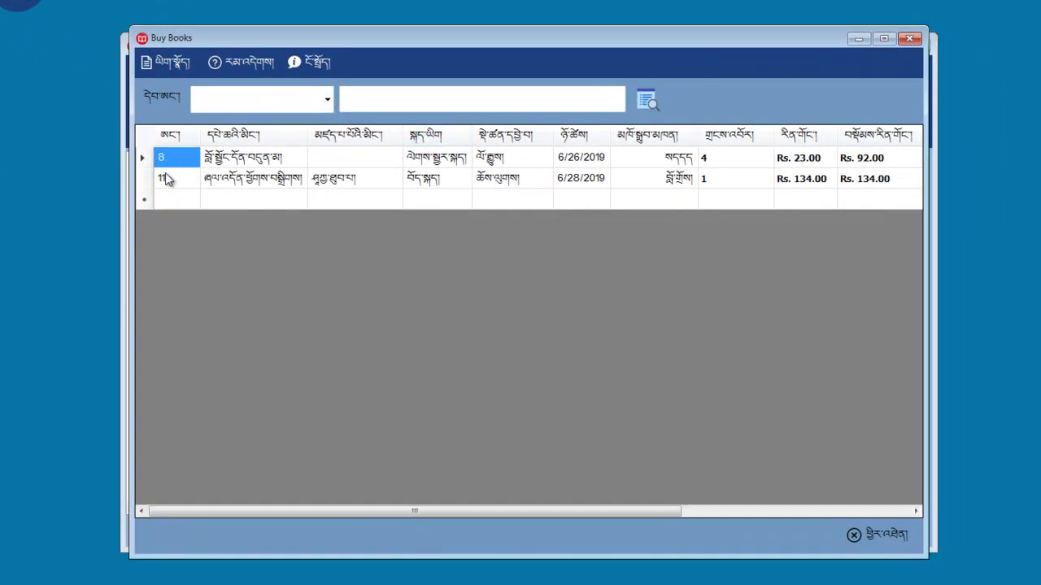
Start a new catalogue entry for the purchased book ཞལ་འདོན་ཕྱོགས་བསྒྲིགས། with a new internal number, and select ཤཱཀྱ་ཐུབ་པ། as its author
left_click(147, 182)
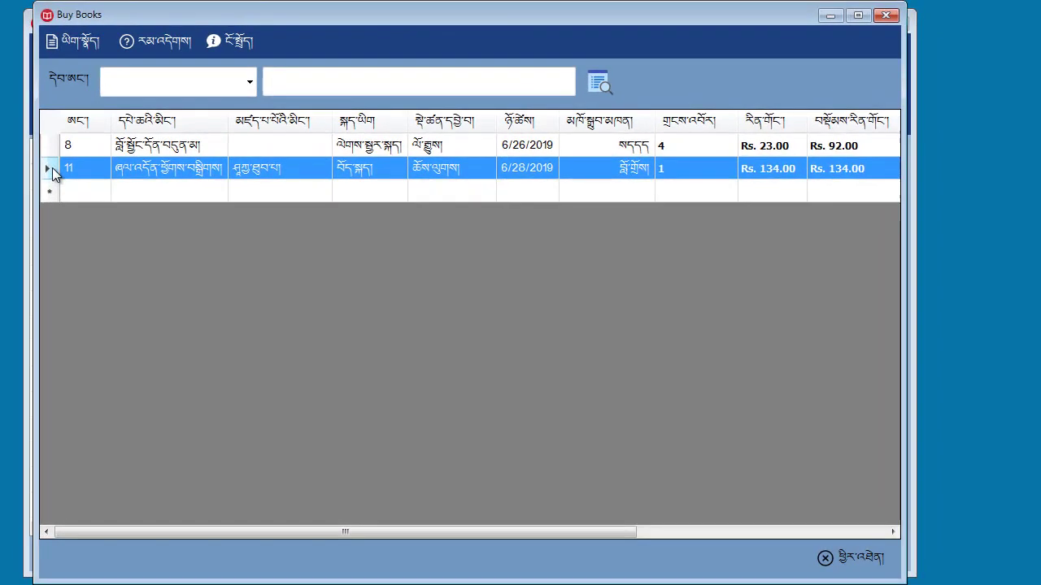
double_click(52, 167)
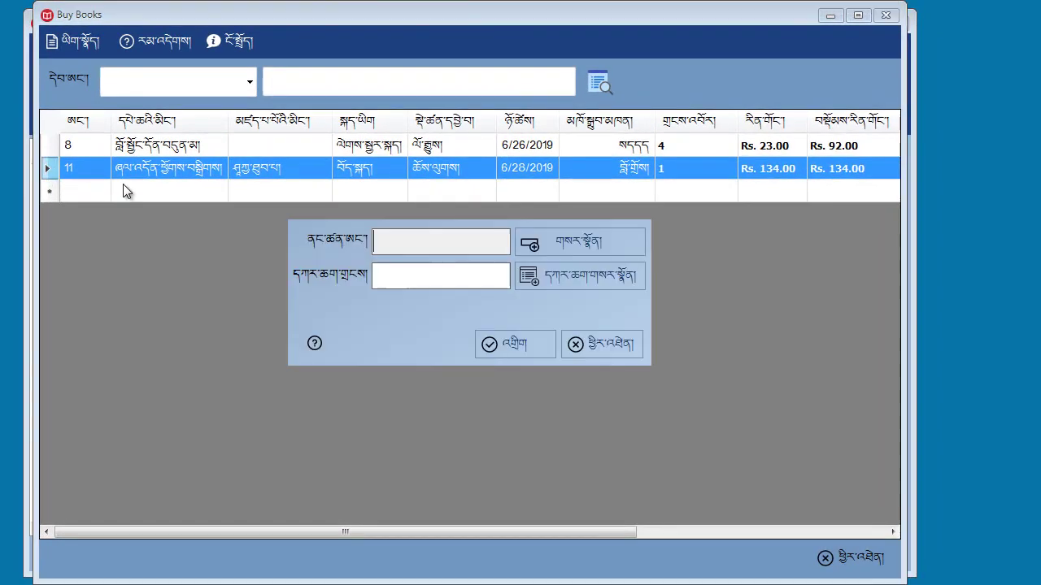
left_click(574, 243)
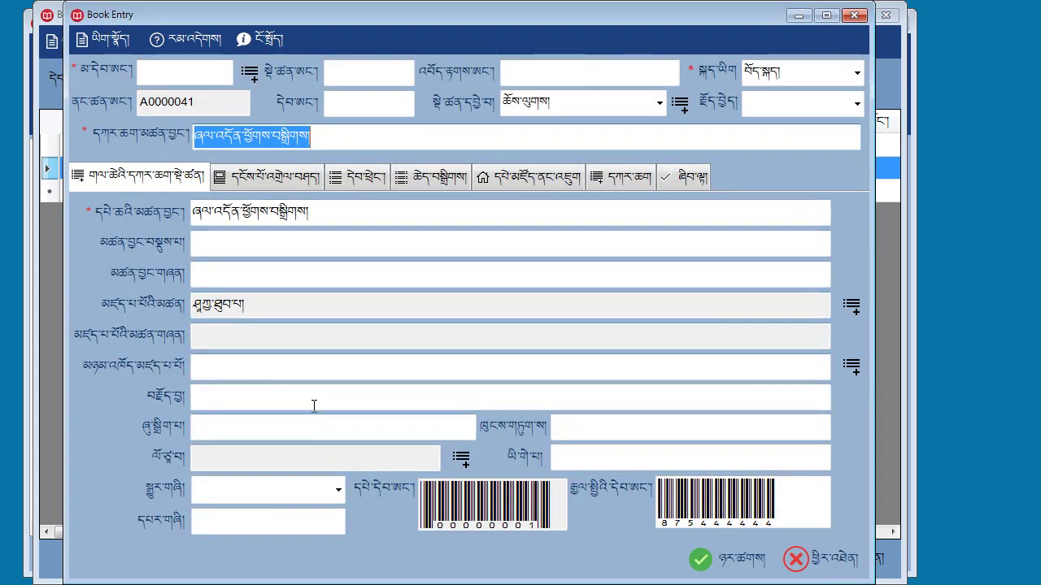
left_click(850, 307)
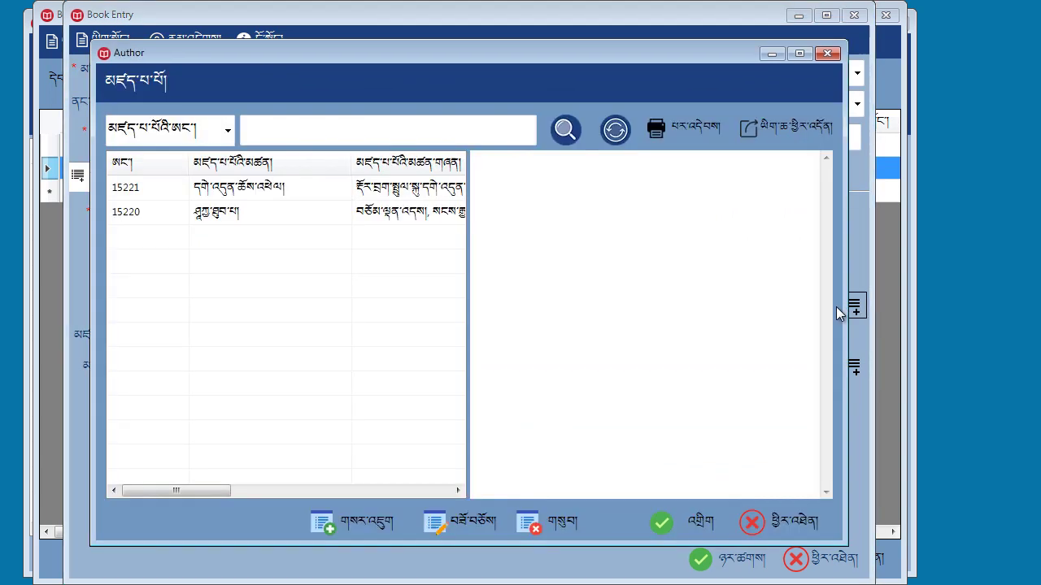
double_click(248, 213)
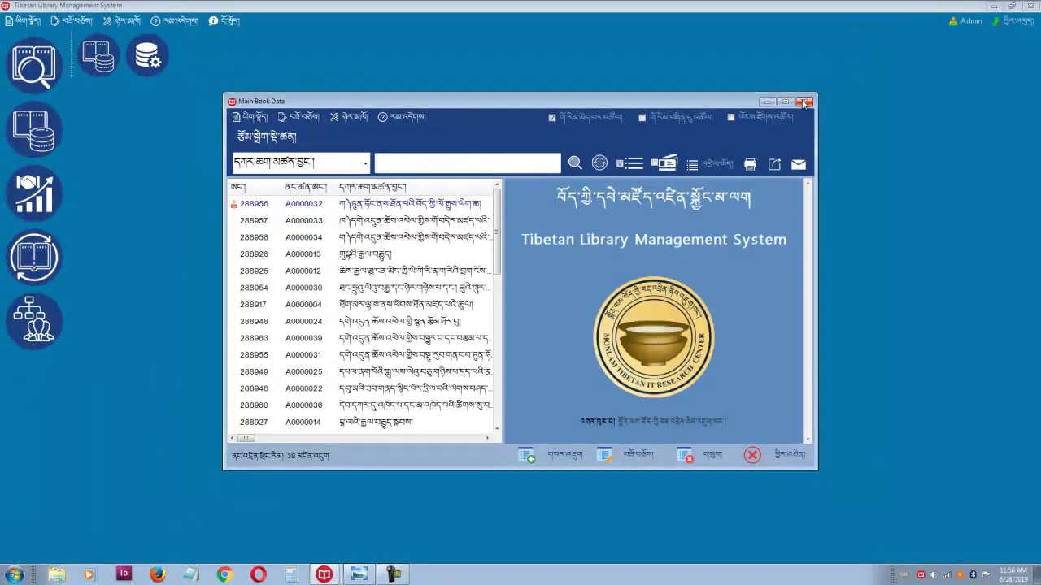
Close the main book database and open the sale goods list from the book sales order form
left_click(805, 102)
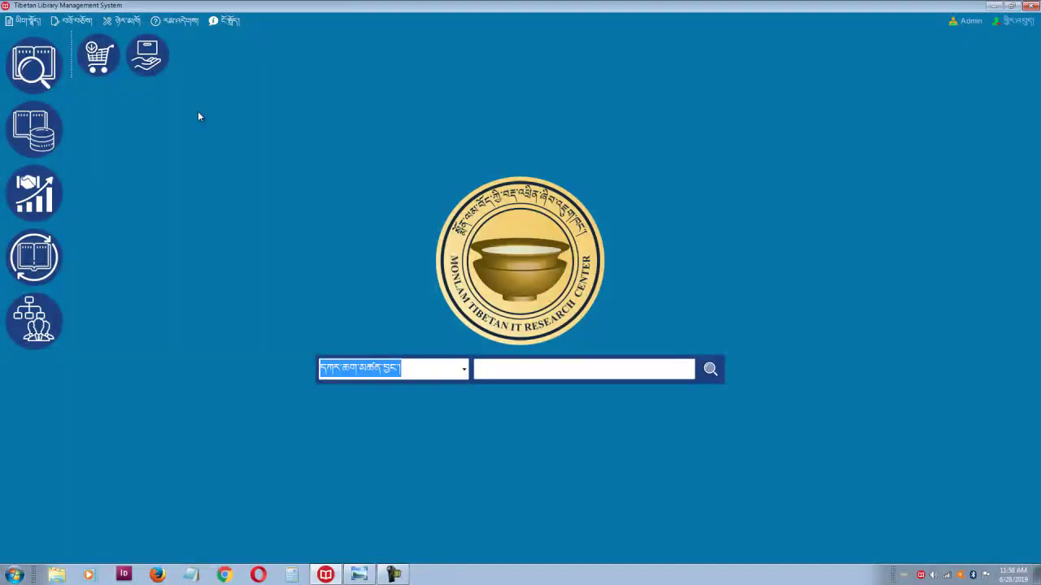
left_click(152, 65)
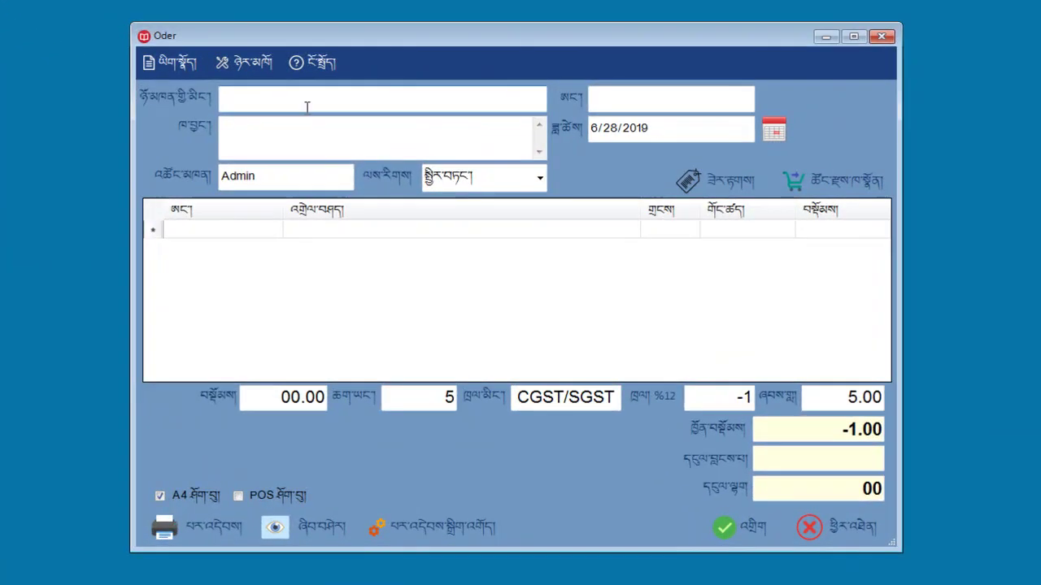
left_click(334, 125)
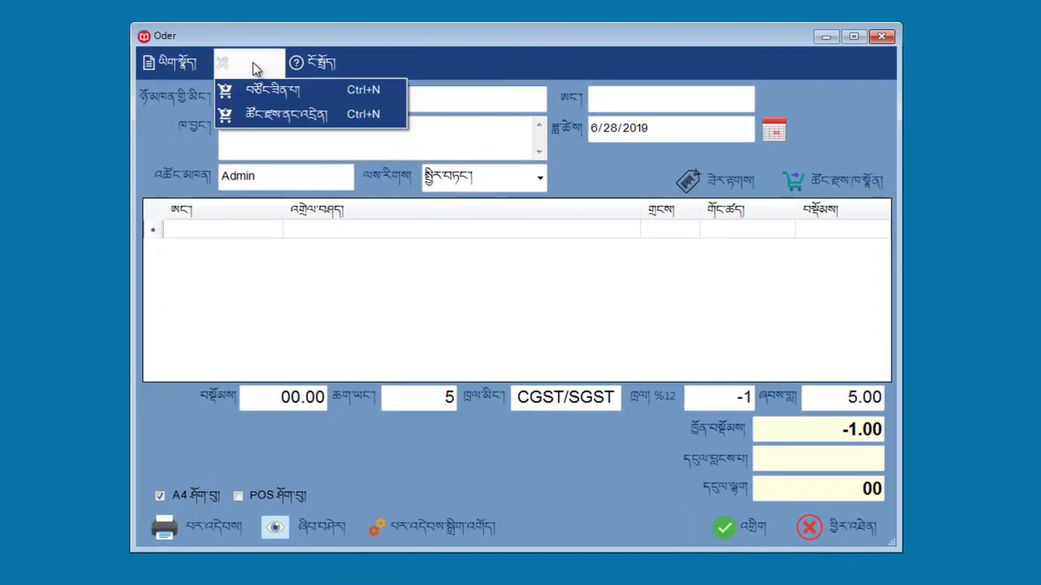
left_click(289, 119)
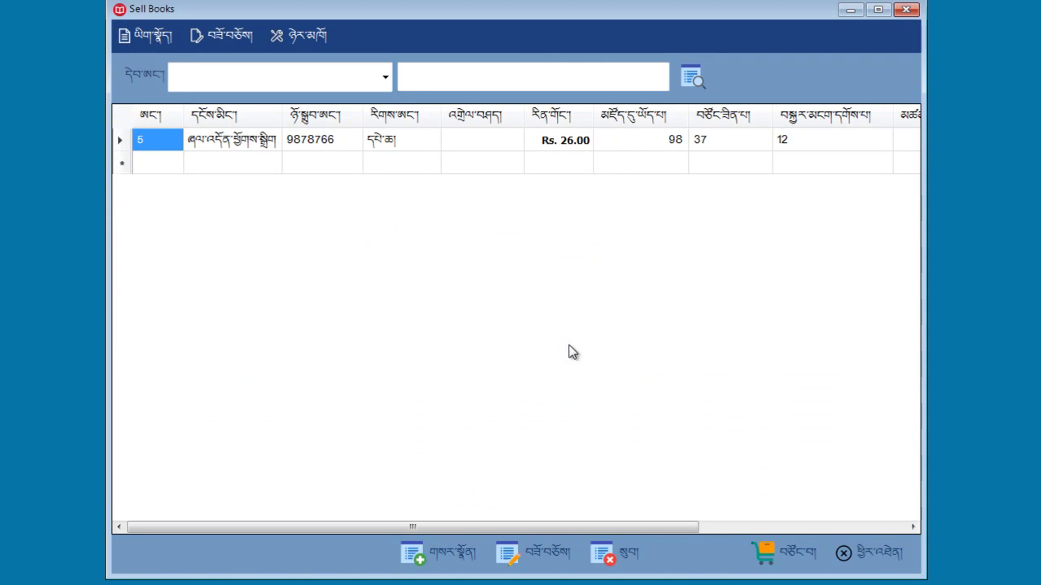
Start a new sale goods entry with purchase number 677777, category དཔེ་དེབ། and item name མདོ་མཛངས་བླུན།
left_click(460, 561)
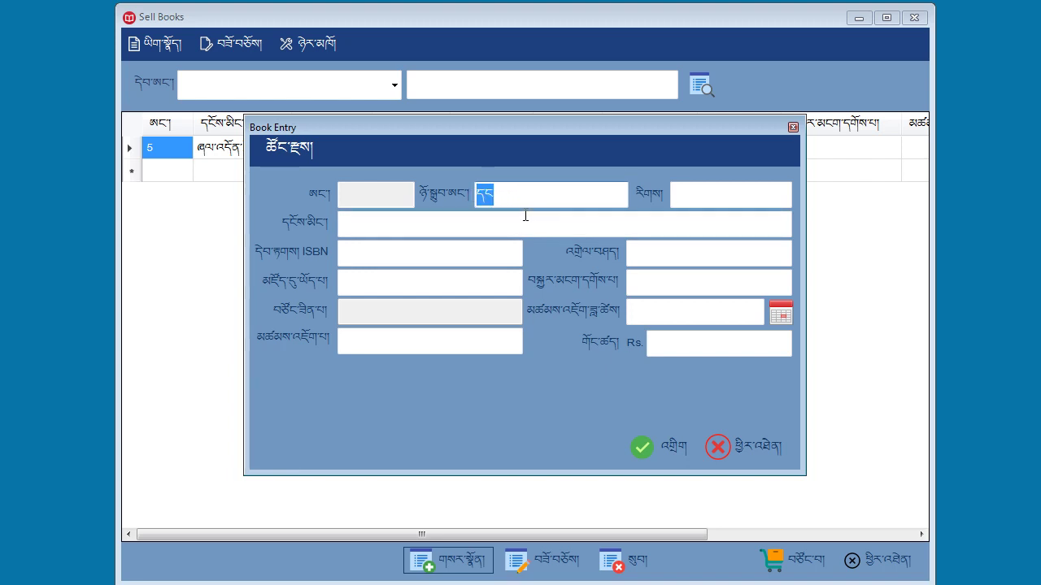
type("ད")
type("677777")
left_click(699, 189)
type("df")
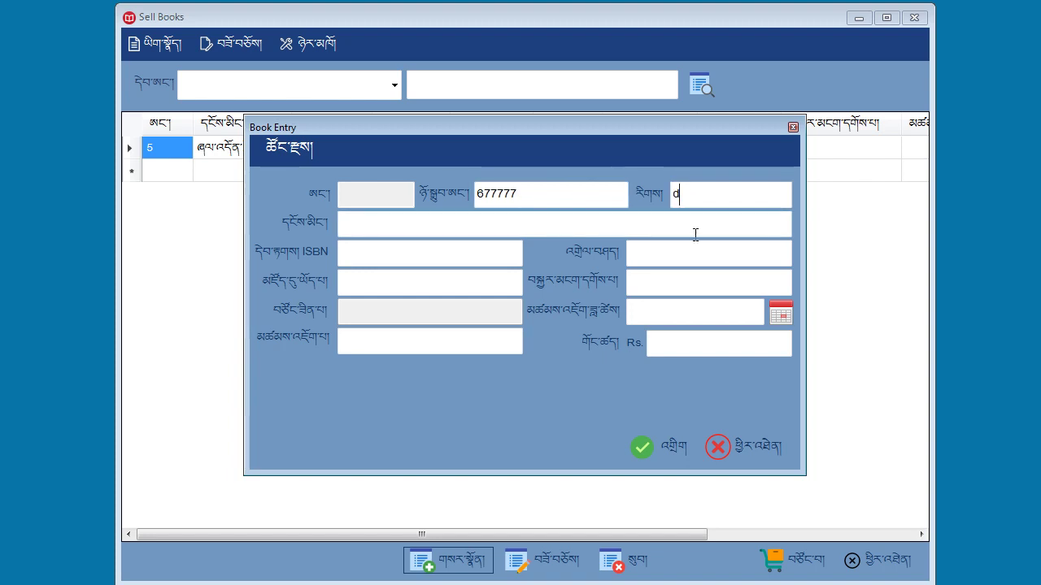
double_click(701, 195)
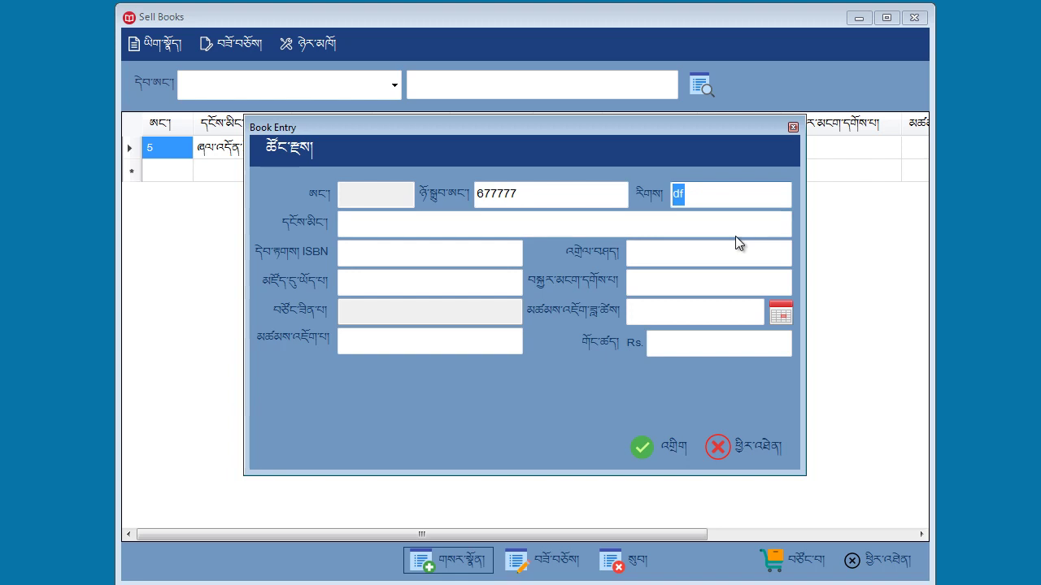
type("དཔེ་དེབ།")
key("Tab")
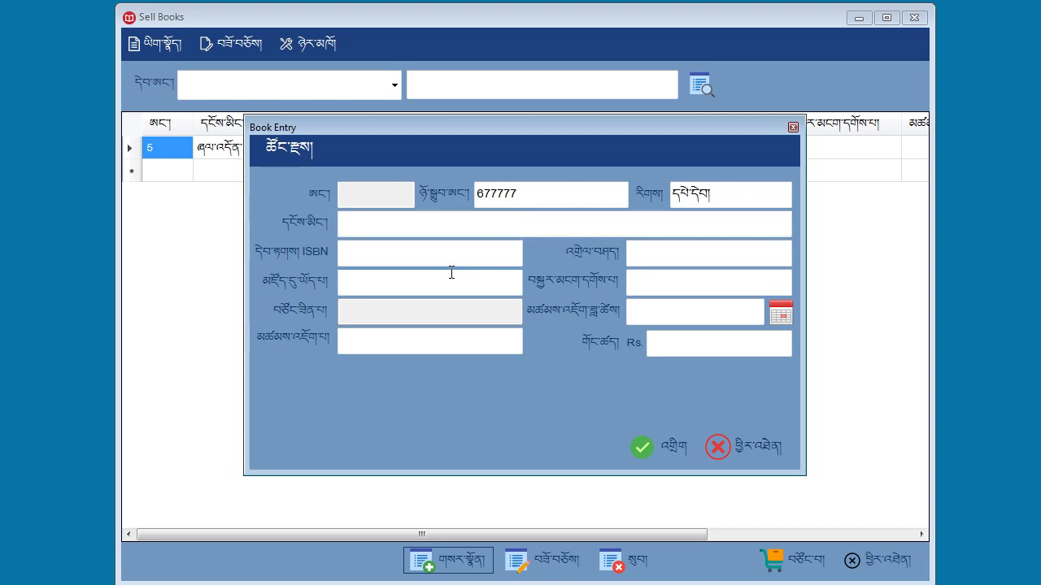
type("མདོ་མཛངས་བླུན།")
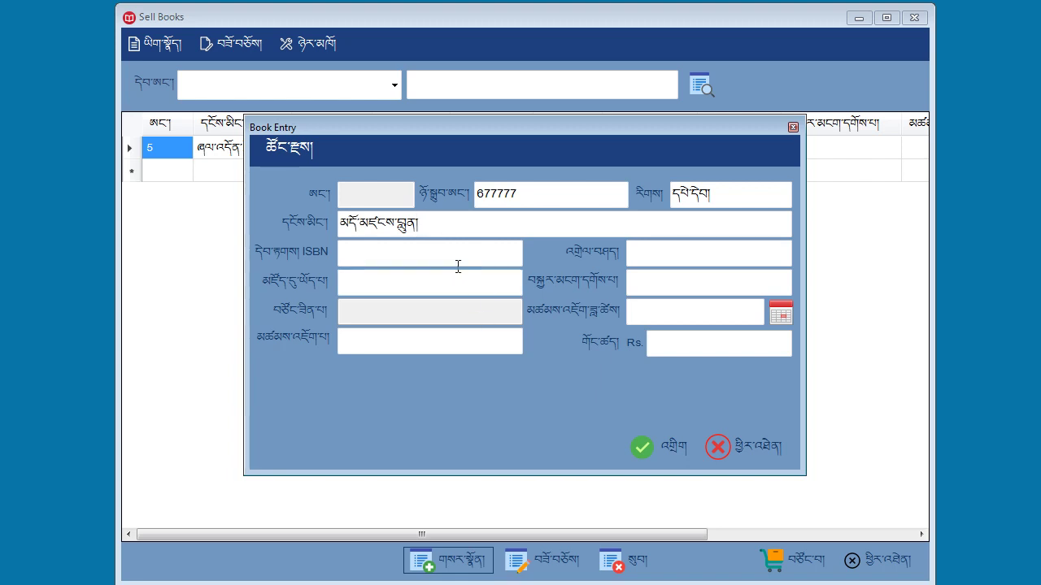
Set the item's ISBN to 665677, the stock quantity to 100 and the reservation date to 6/28/2019
left_click(378, 255)
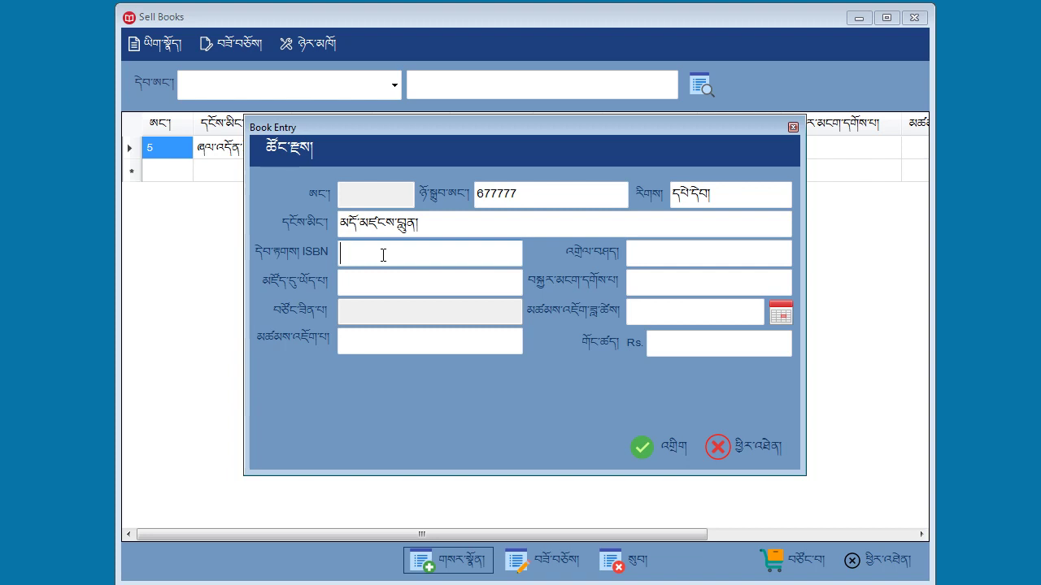
type("665677")
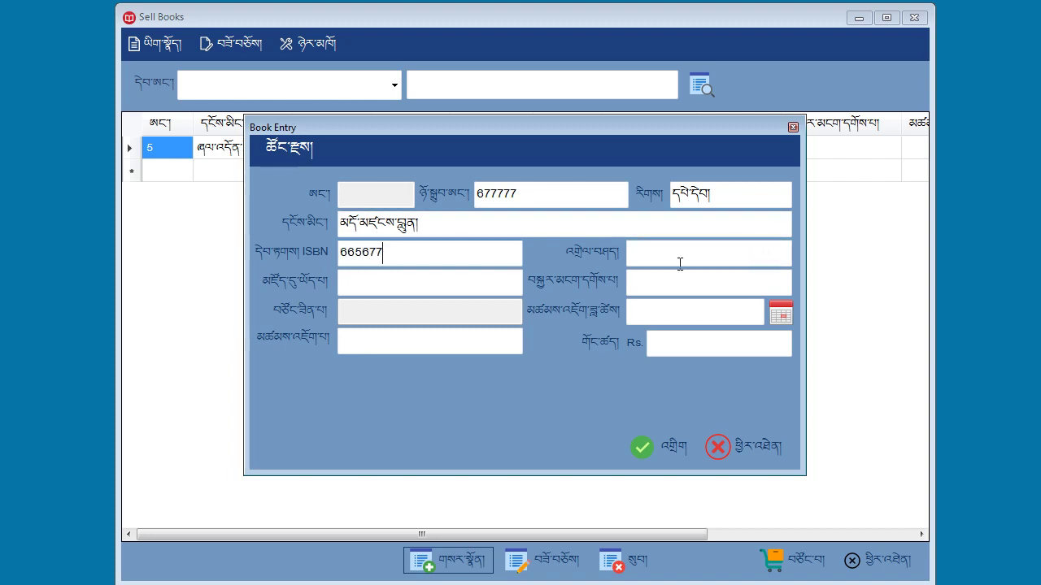
left_click(404, 285)
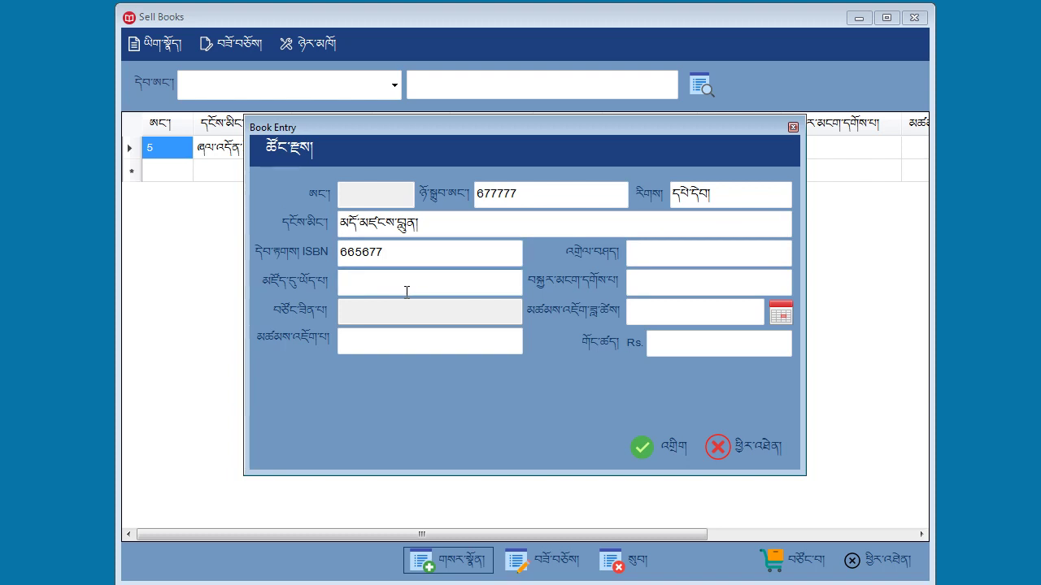
type("100")
left_click(652, 284)
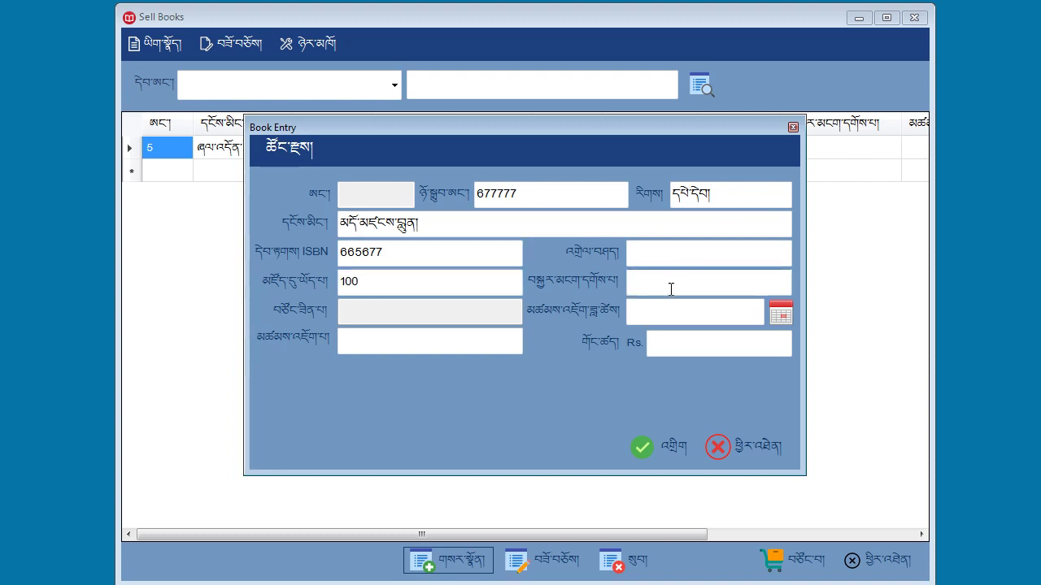
left_click(781, 318)
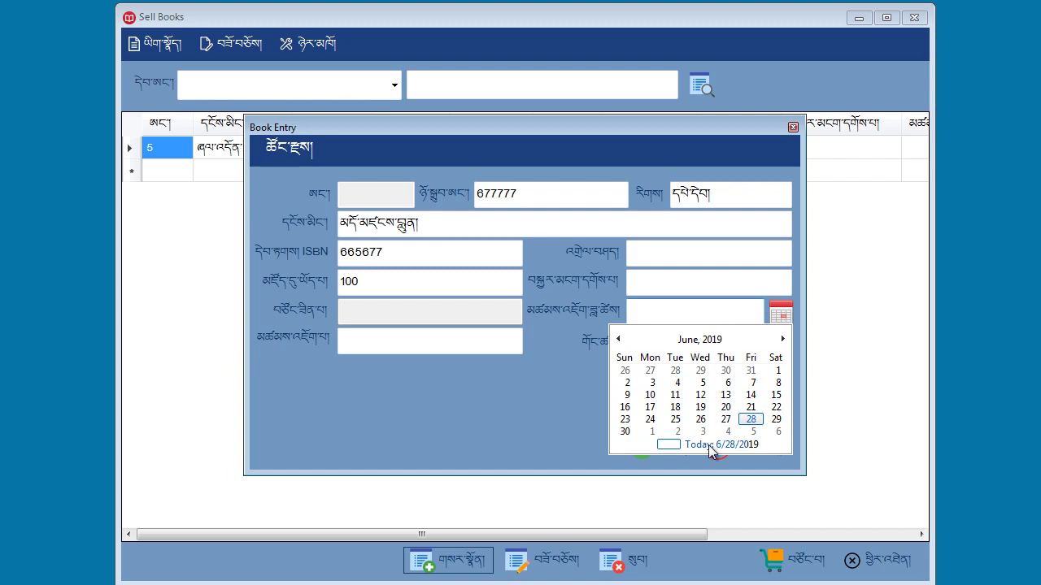
left_click(751, 419)
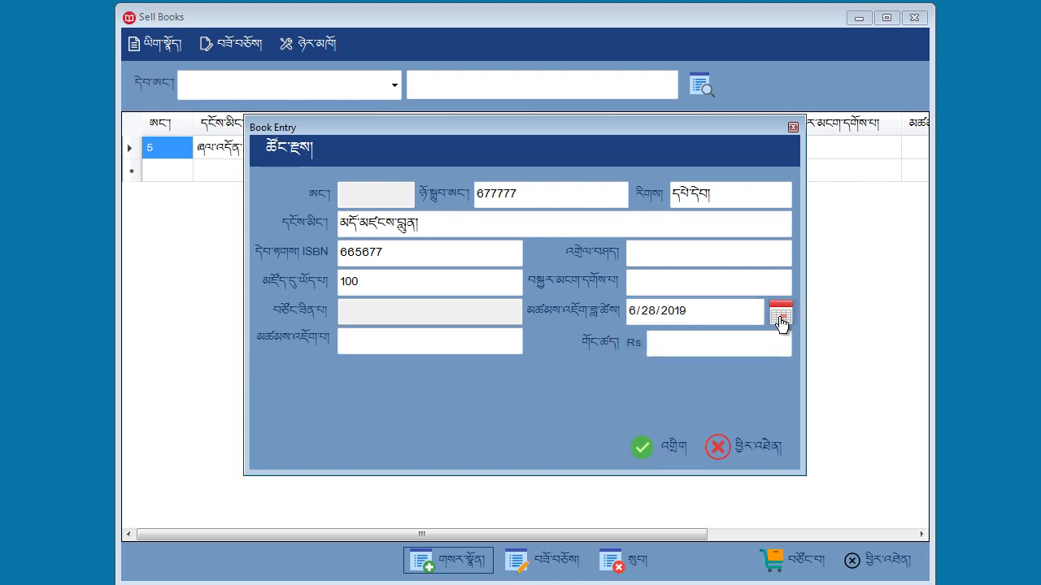
Set the item's price to Rs. 123 and save the sale goods entry
left_click(669, 344)
type("123")
left_click(646, 445)
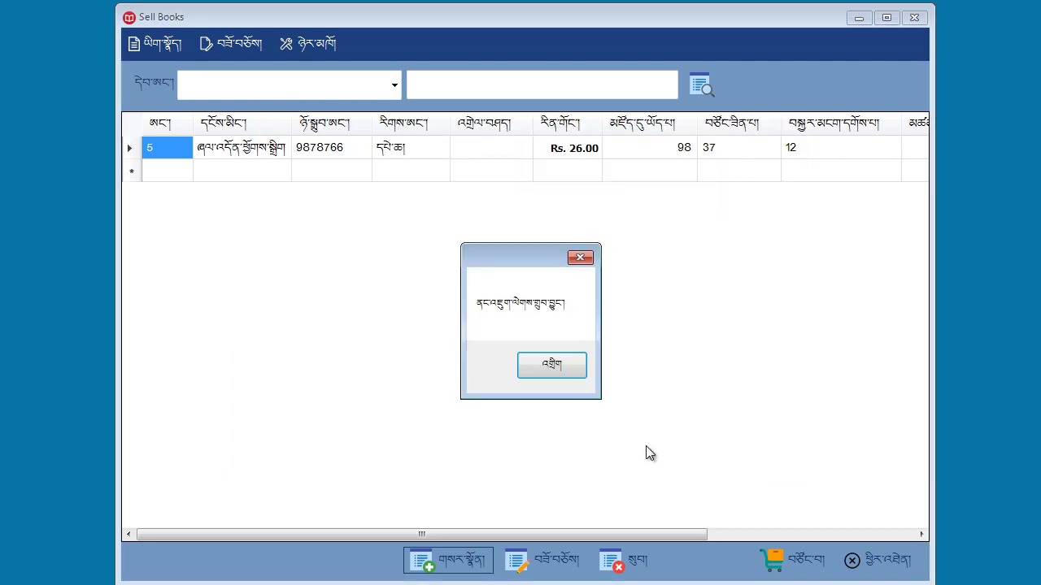
left_click(568, 376)
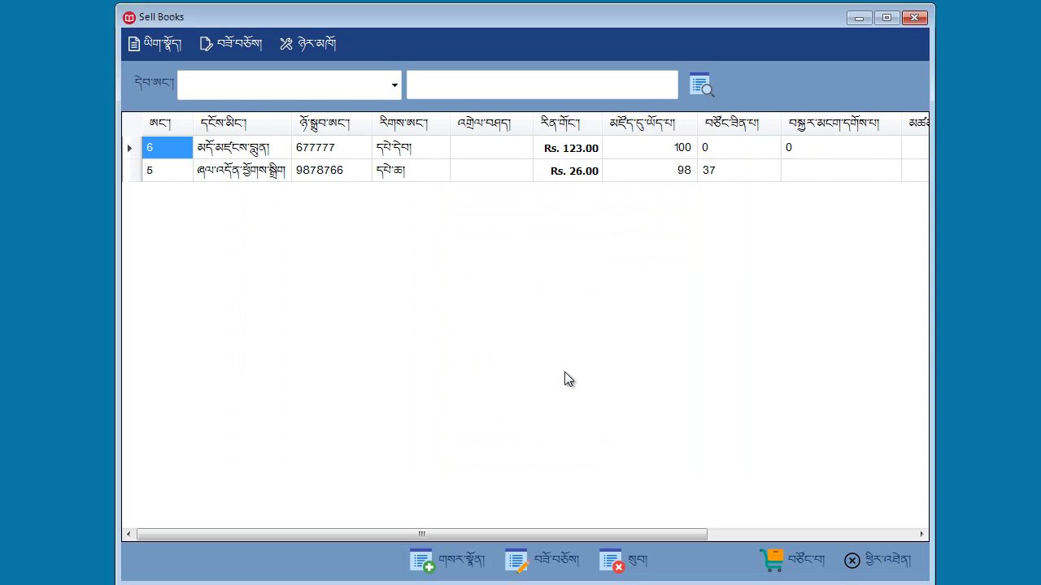
Check the new item's row through the remaining columns of the sale goods list and close the list
left_click(680, 154)
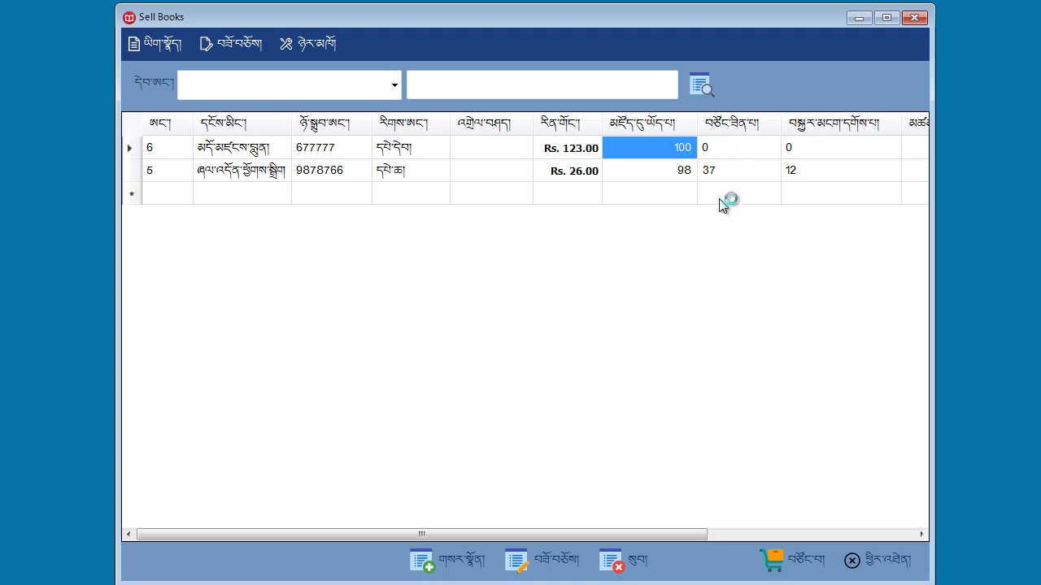
left_click_drag(666, 535, 874, 543)
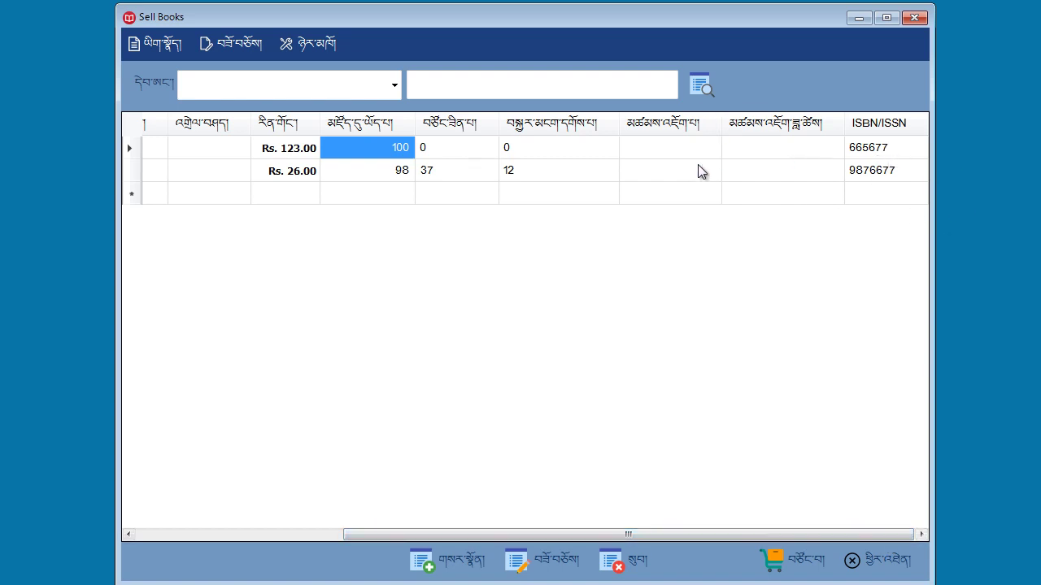
left_click(898, 563)
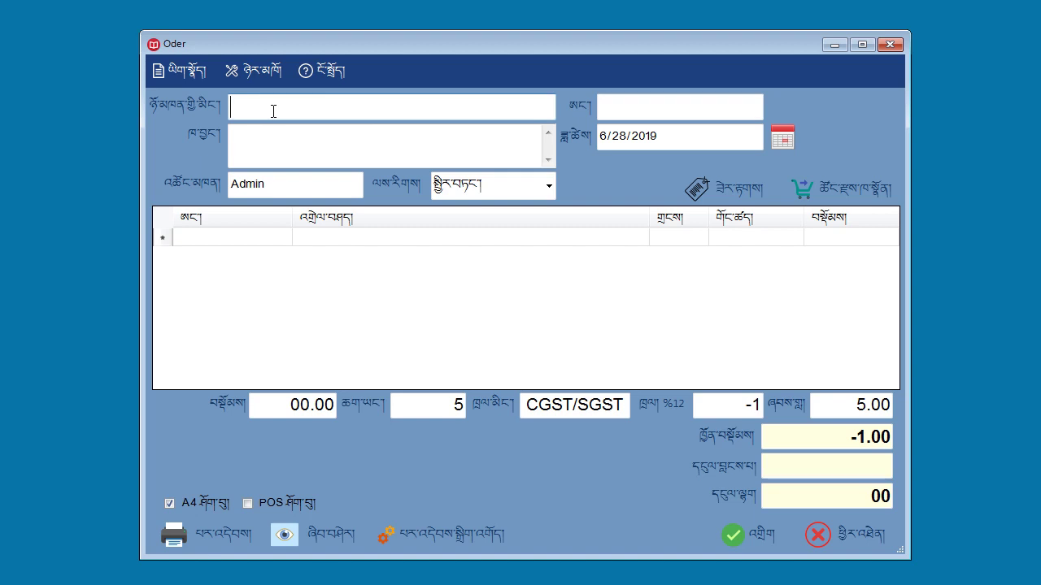
Enter the buyer's name on the order and add the item མདོ་མཛངས་བླུན། from the sale goods list
type("lobsang")
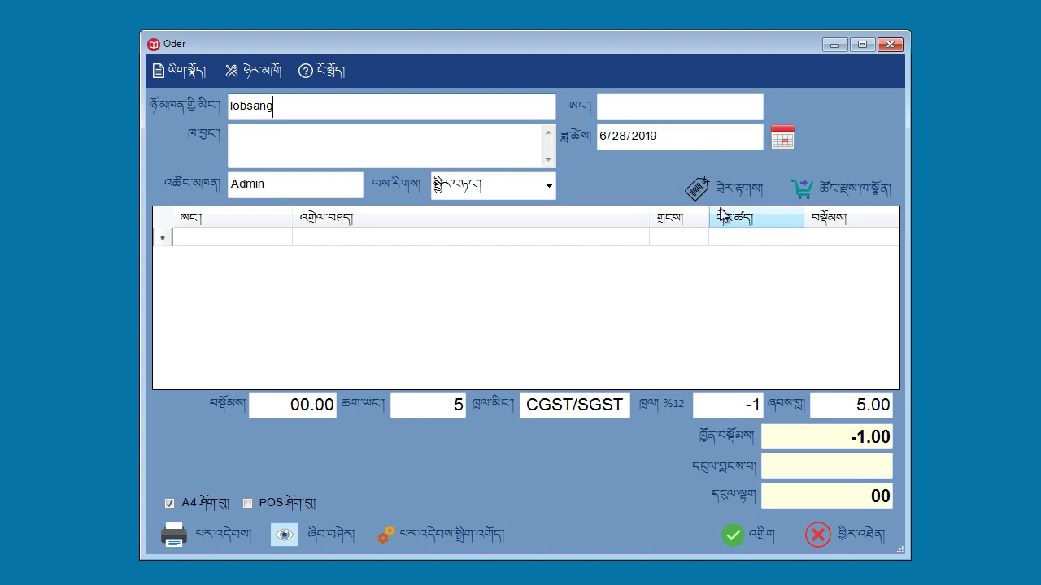
left_click(819, 194)
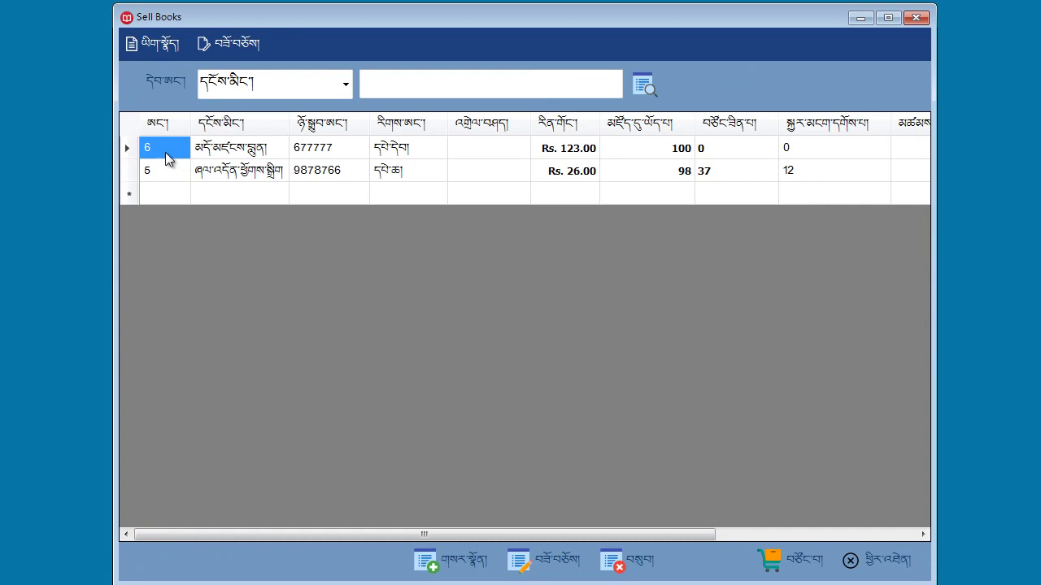
left_click(341, 148)
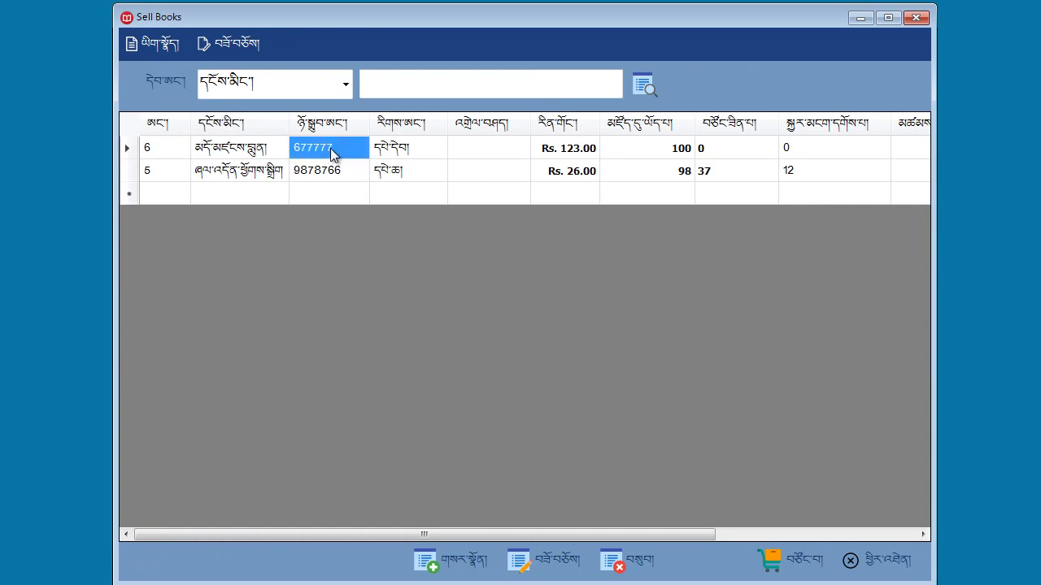
left_click(335, 176)
left_click(335, 175)
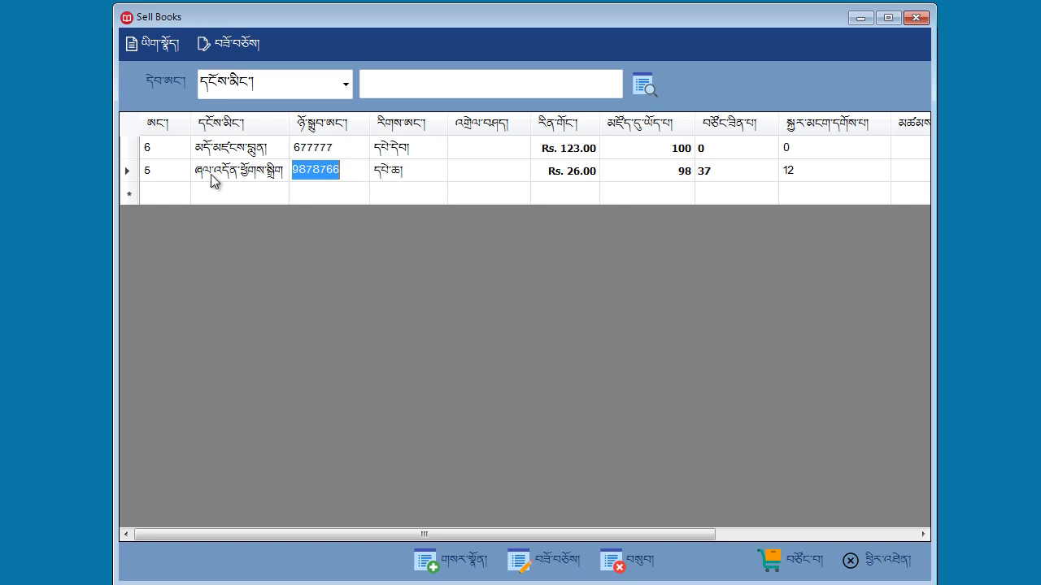
left_click(133, 150)
double_click(133, 149)
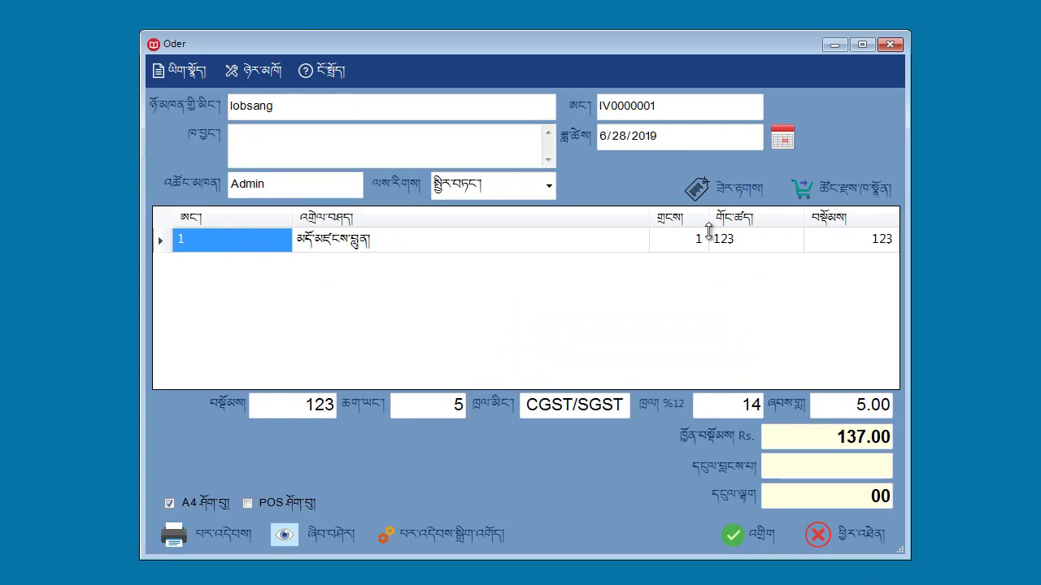
Add ཞལ་འདོན་ཕྱོགས་སྒྲིག to the order through barcode entry and set its quantity to 12
left_click(709, 190)
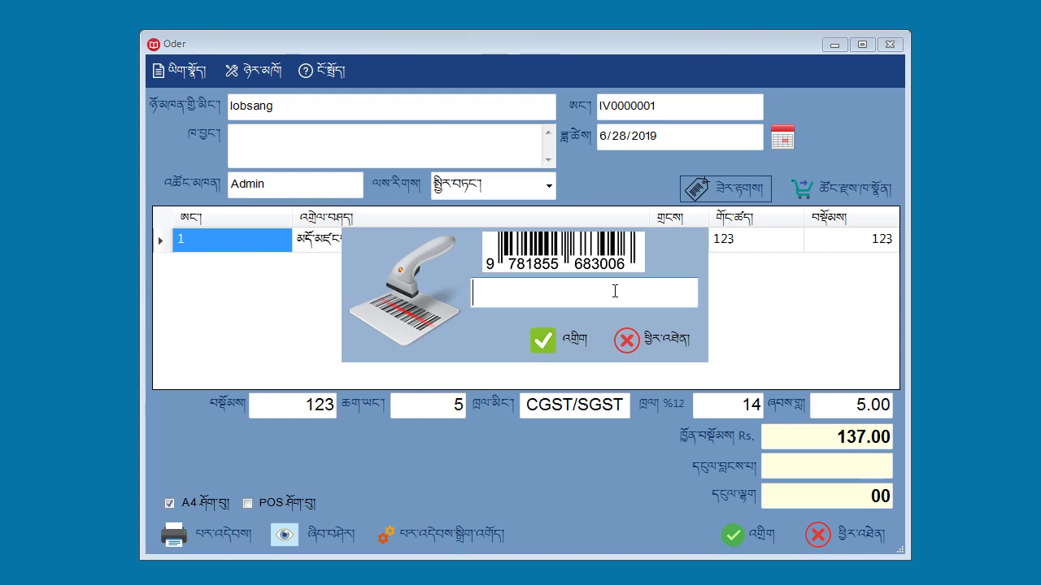
key("Return")
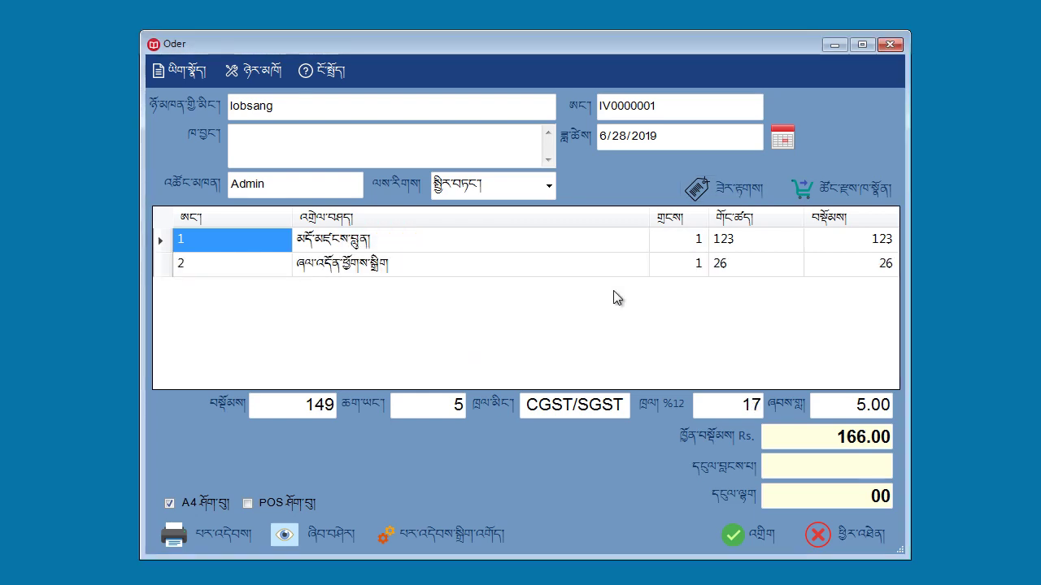
left_click(699, 267)
left_click(700, 267)
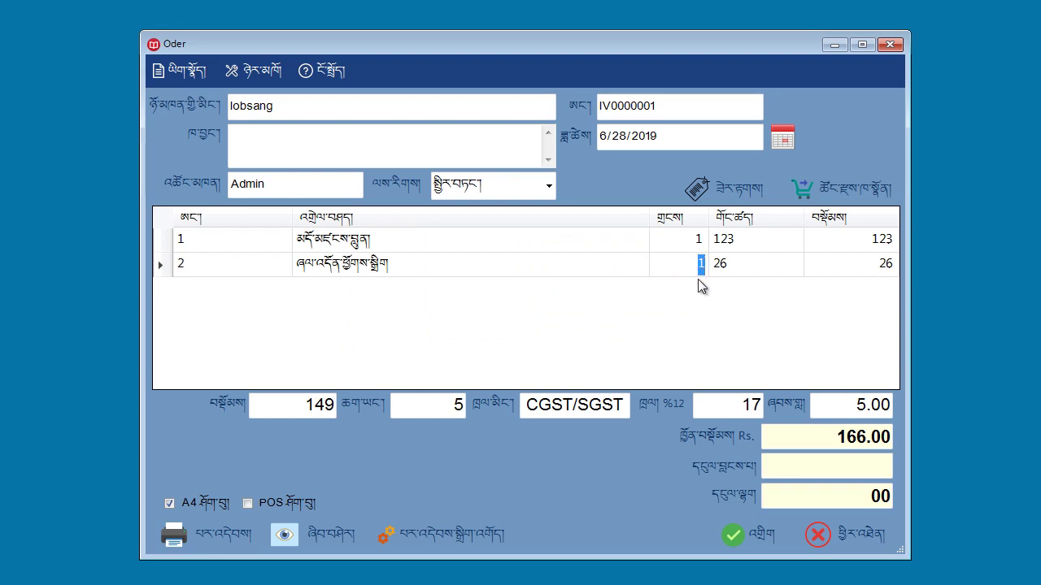
type("2")
left_click(674, 243)
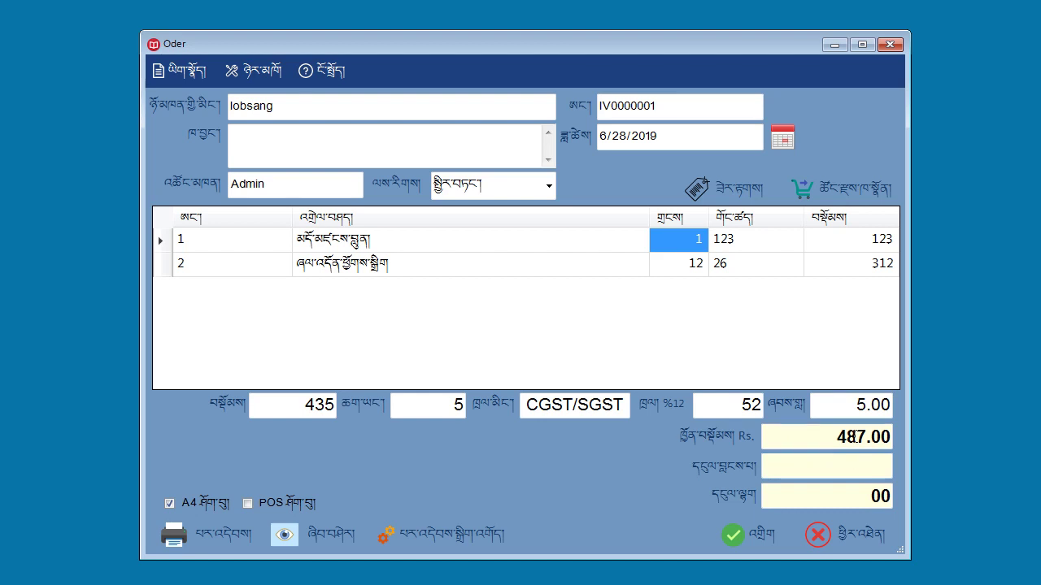
Enter 500 as the amount of money received and calculate the balance
left_click(856, 470)
type("500")
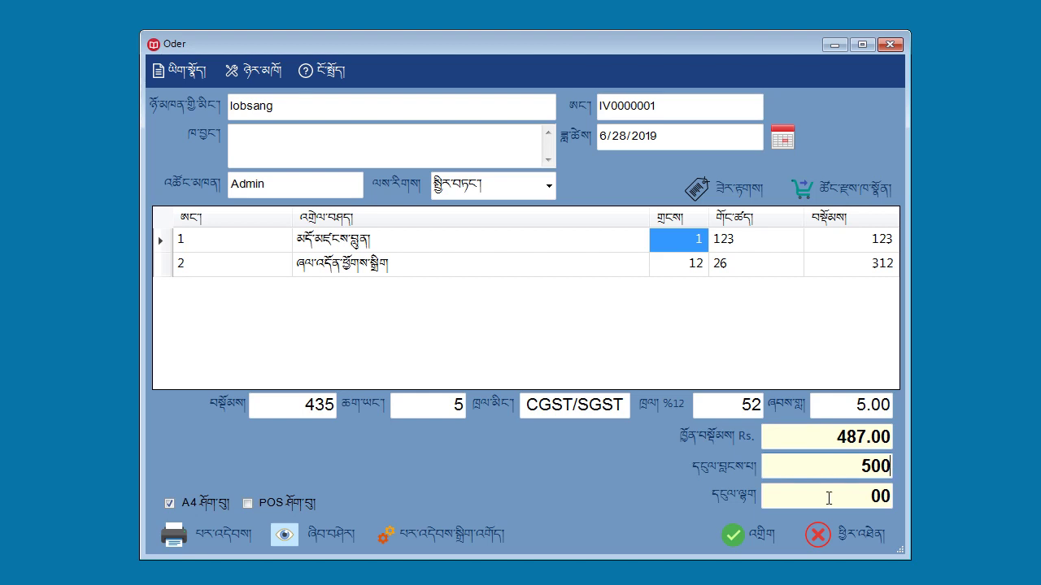
left_click(817, 471)
key("Return")
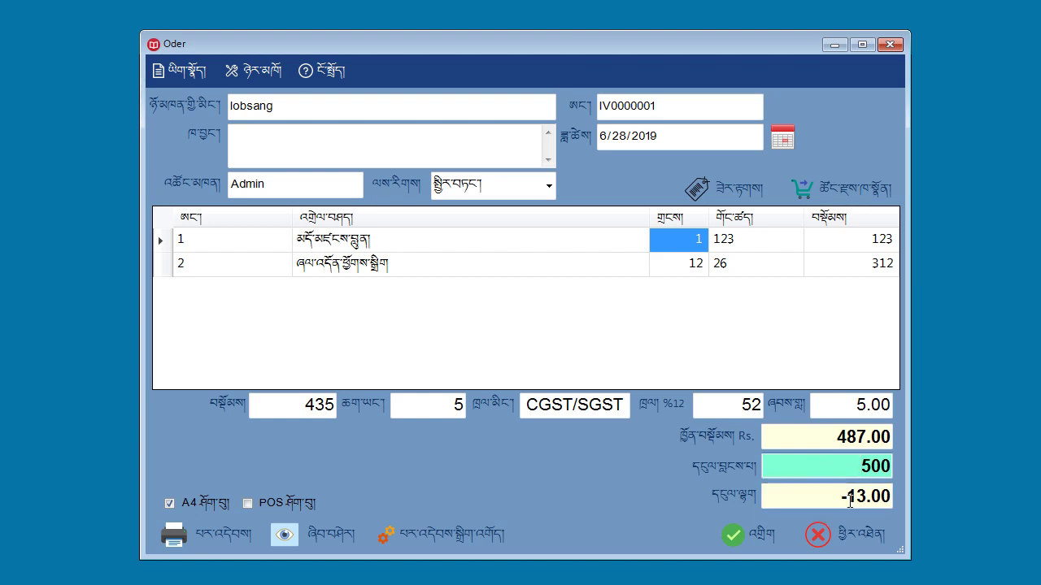
Try 400 as the amount received to calculate the shortfall, and set the amount back to 500
double_click(857, 465)
type("400")
key("Return")
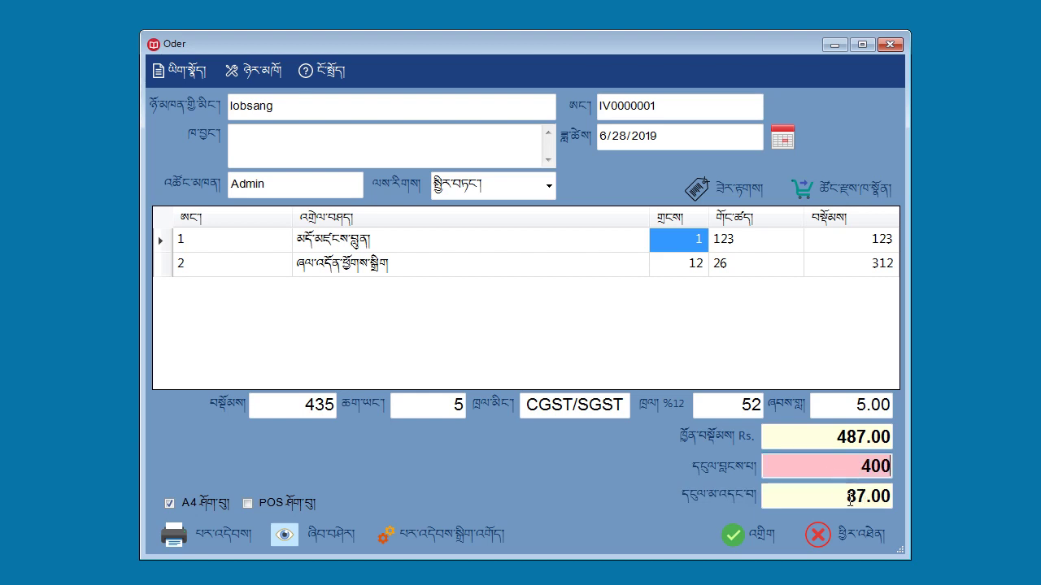
left_click_drag(871, 467, 859, 466)
type("5")
key("Return")
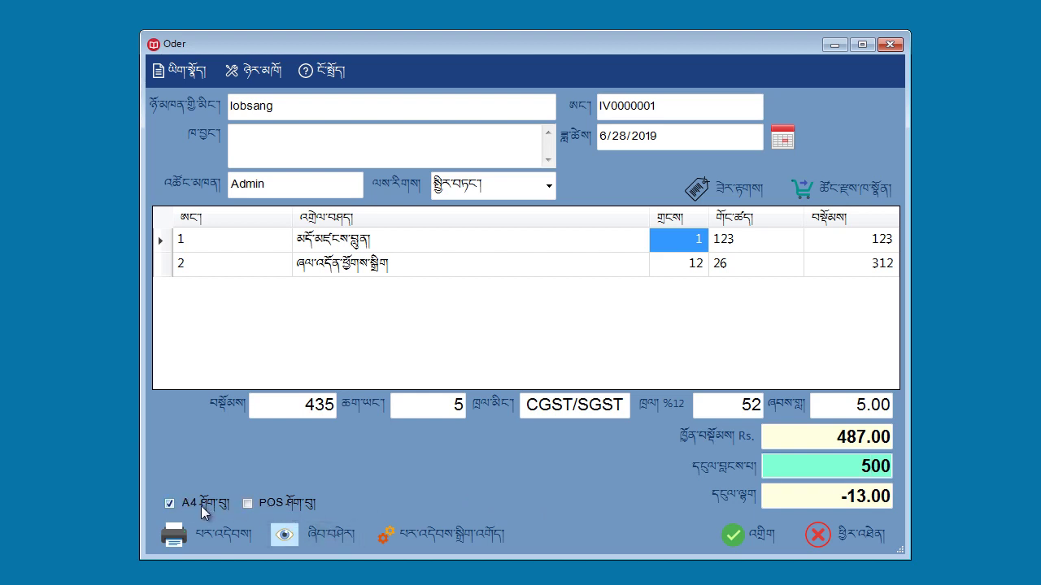
Preview the A4 invoice, examine its header, item lines and totals, and close the preview
left_click(293, 533)
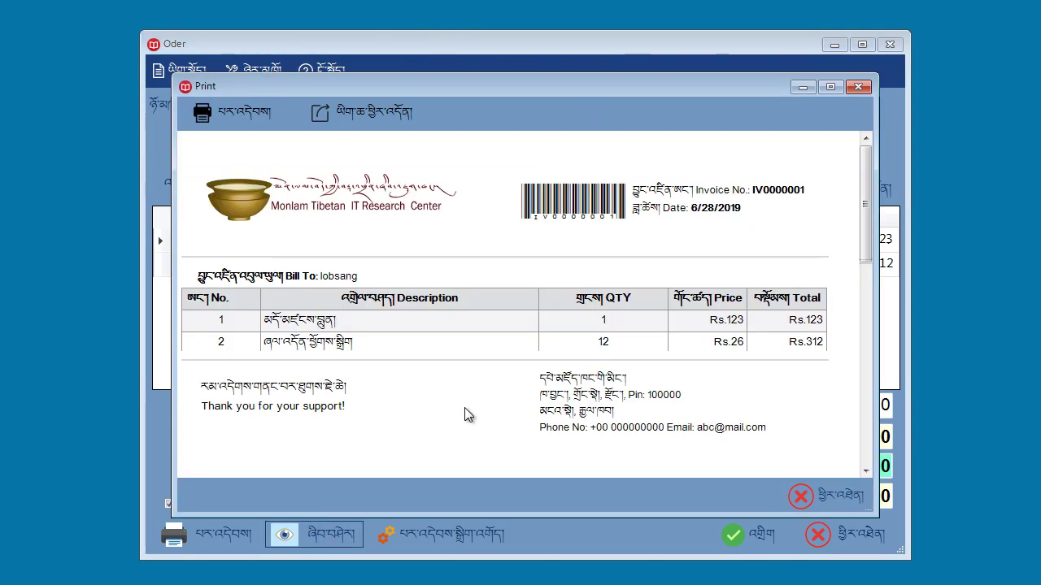
mouse_move(864, 216)
left_mouse_down()
mouse_move(866, 372)
mouse_move(870, 220)
left_mouse_up()
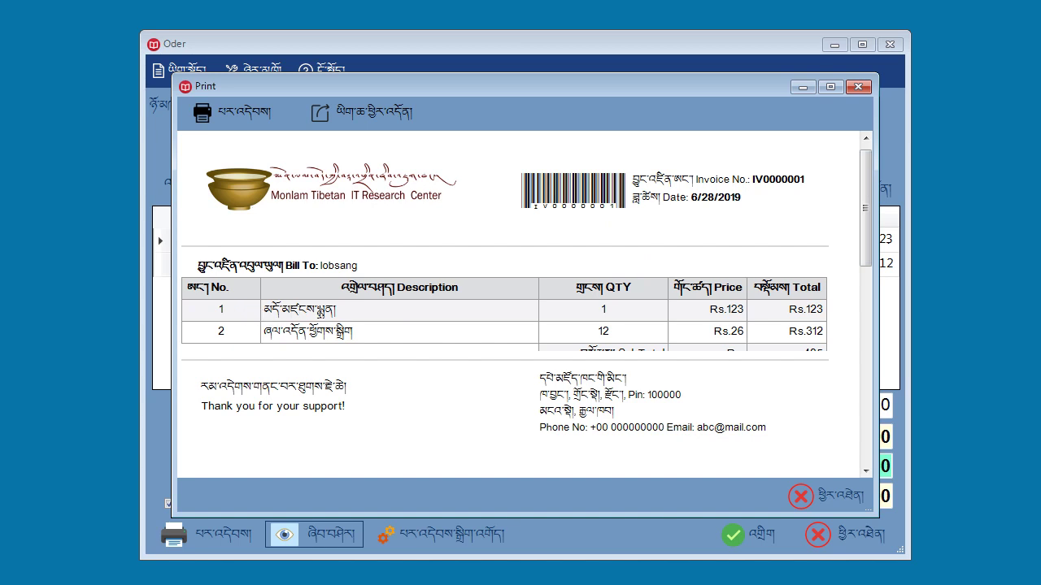
left_click_drag(870, 243, 869, 280)
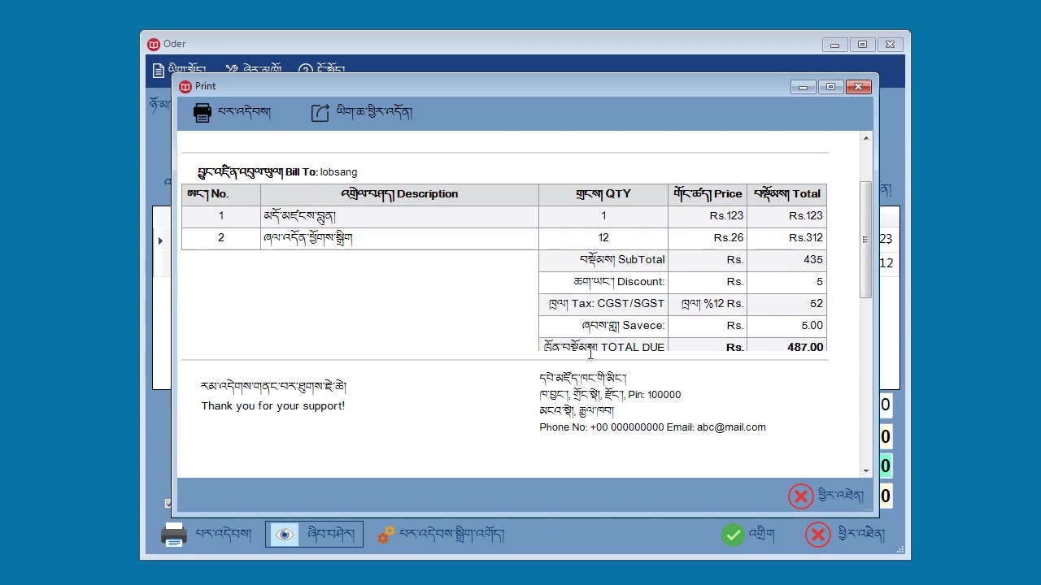
left_click_drag(864, 277, 866, 293)
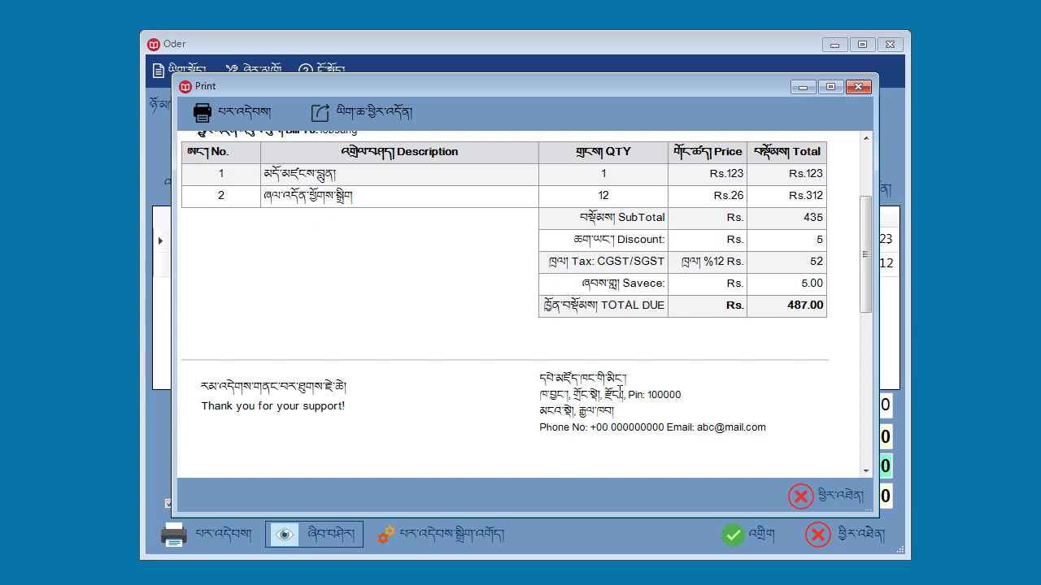
left_click(800, 496)
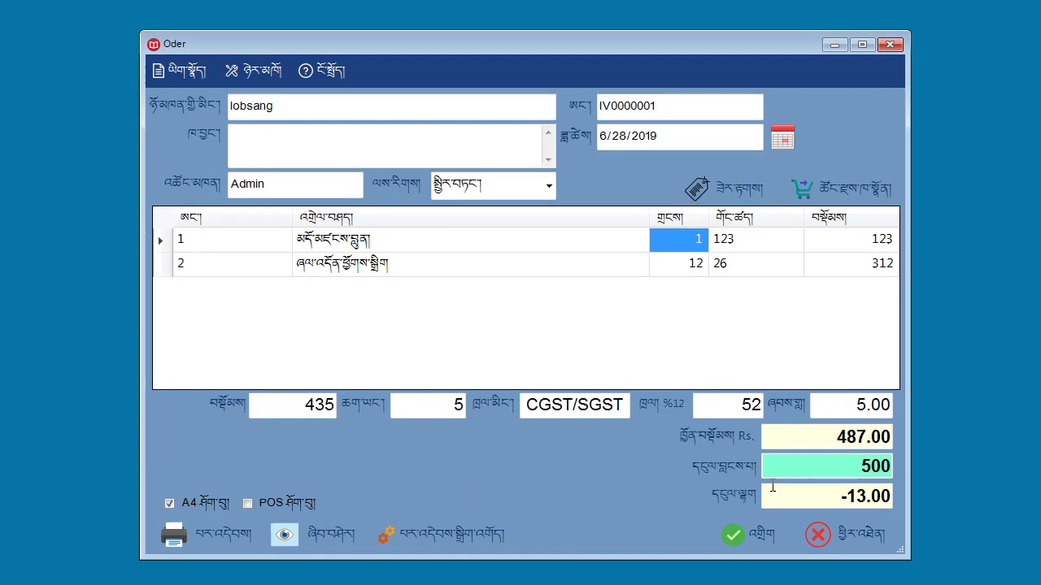
Open the order's print settings, try Canon MF3010 as the printer, and dismiss the settings without accepting
left_click(451, 533)
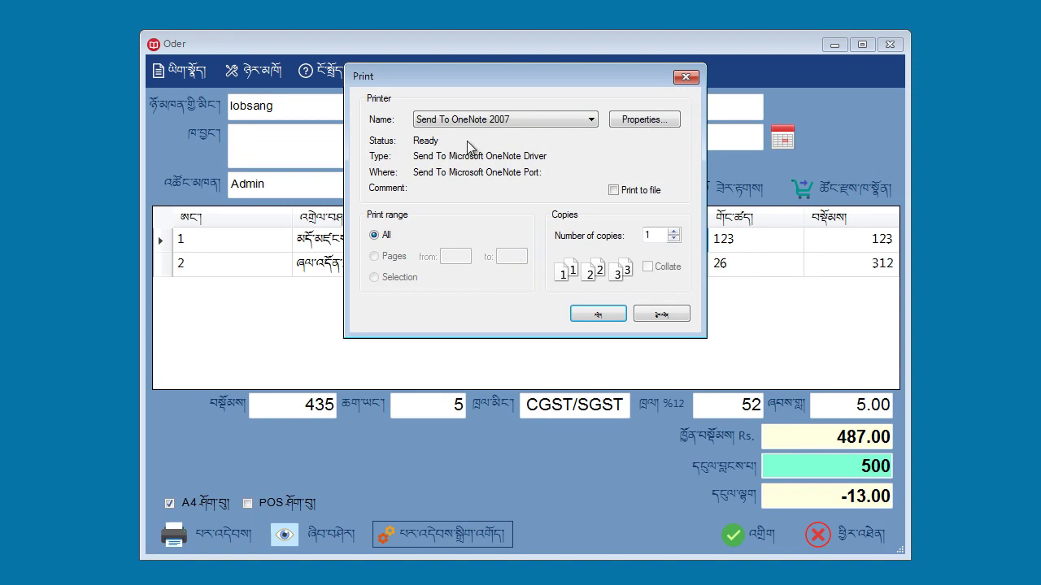
left_click(591, 120)
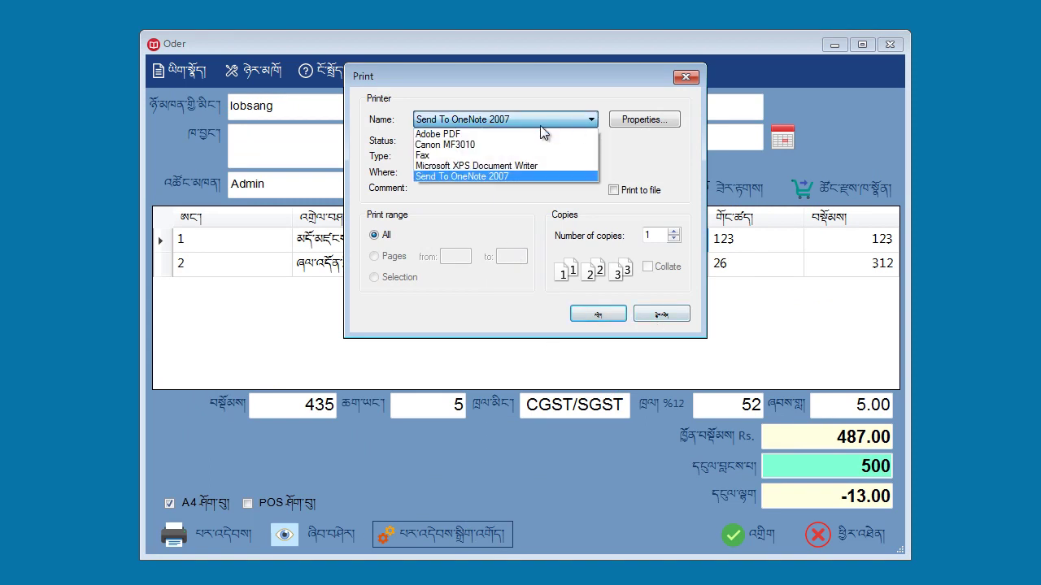
left_click(507, 144)
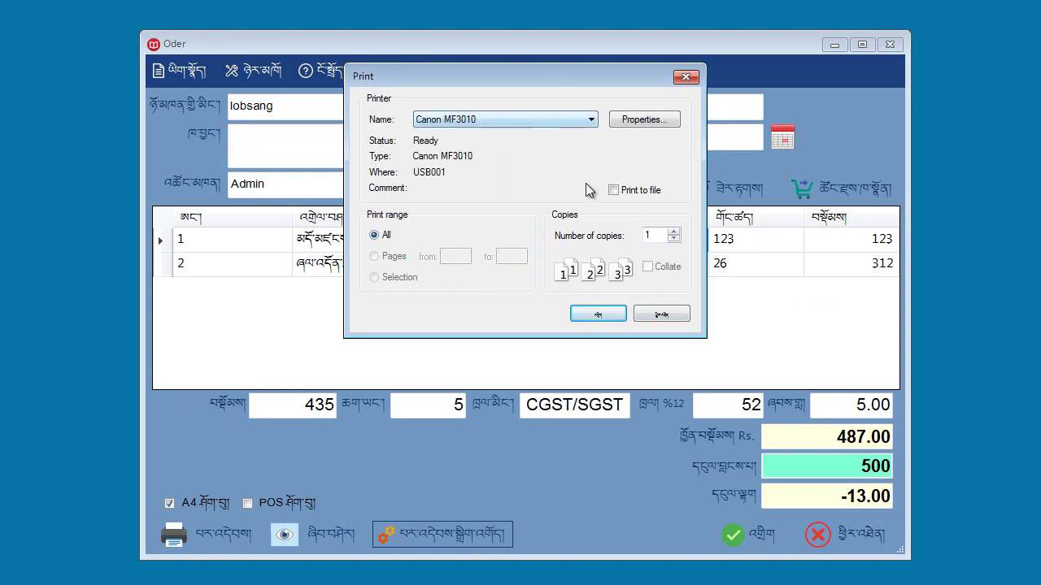
left_click(687, 80)
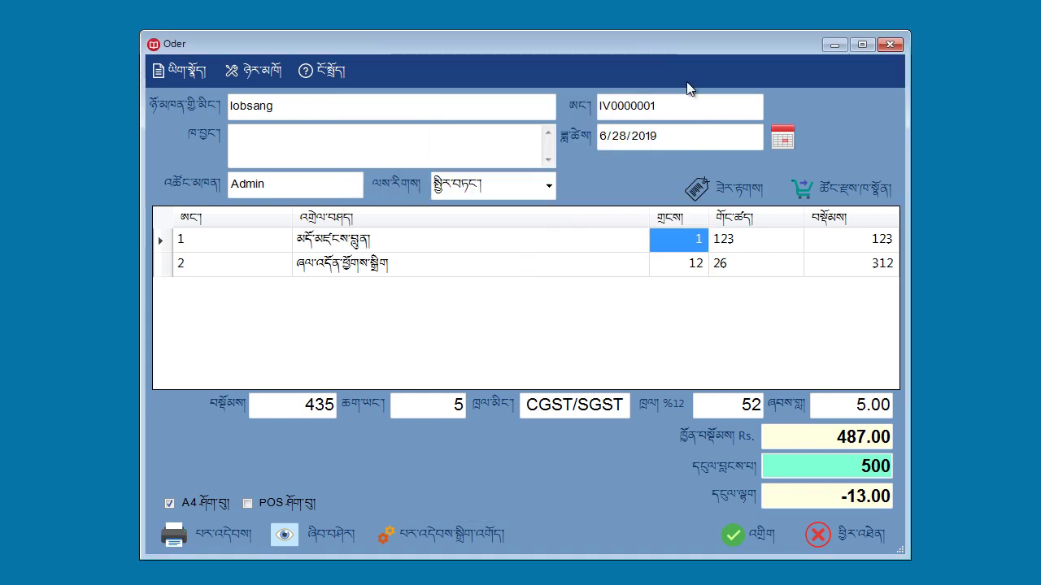
Preview the order in POS paper format, examine the receipt's item lines and totals, and close the preview and the order
left_click(252, 504)
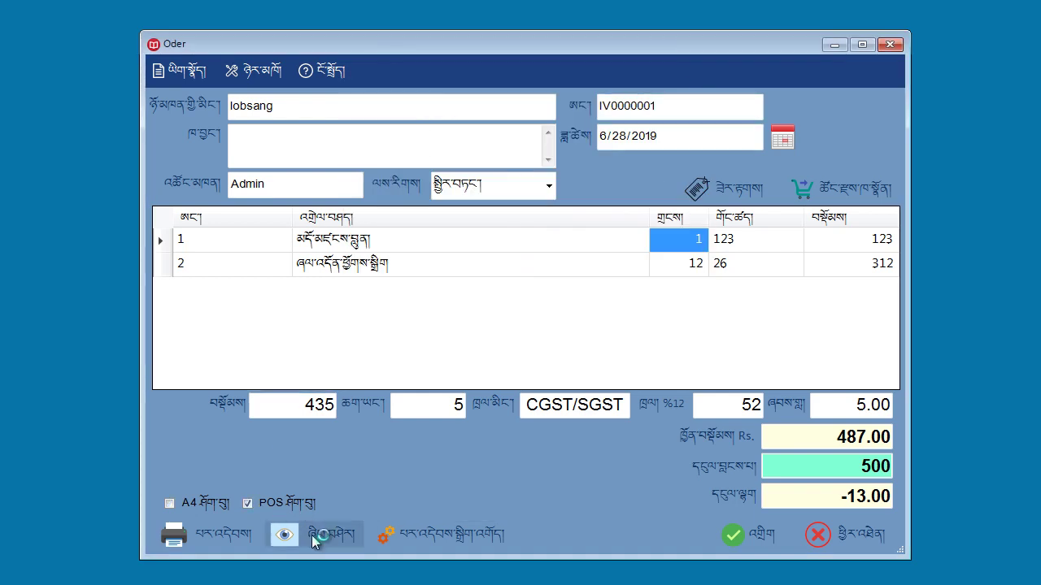
left_click(311, 535)
left_click_drag(867, 234, 868, 324)
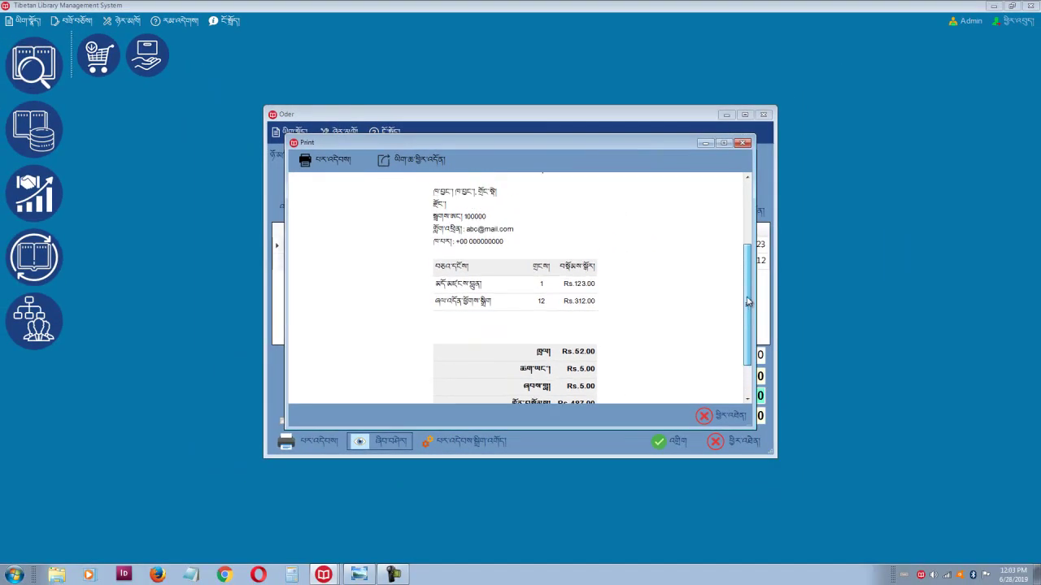
left_click_drag(748, 303, 736, 334)
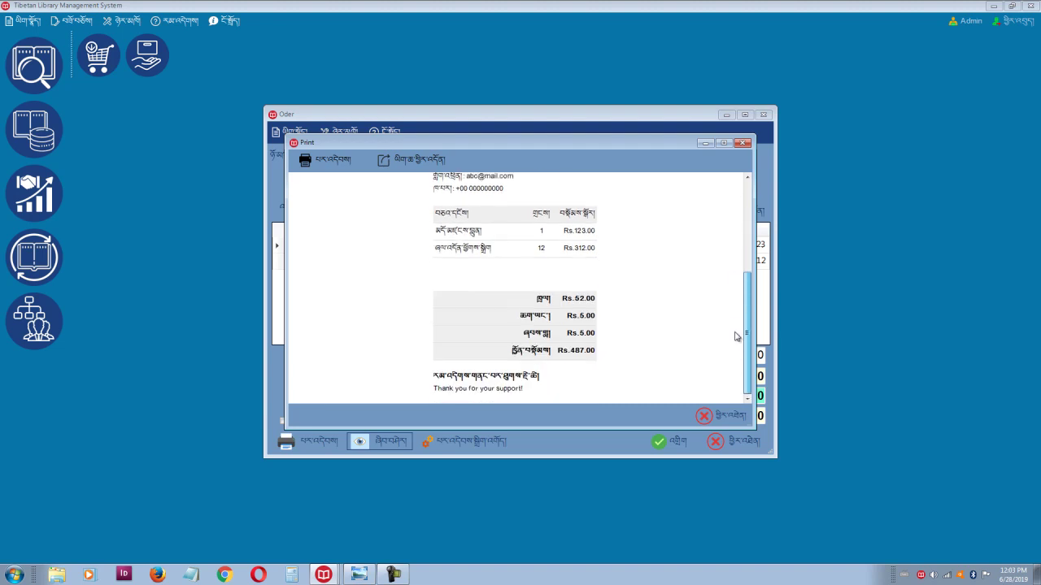
left_click(742, 144)
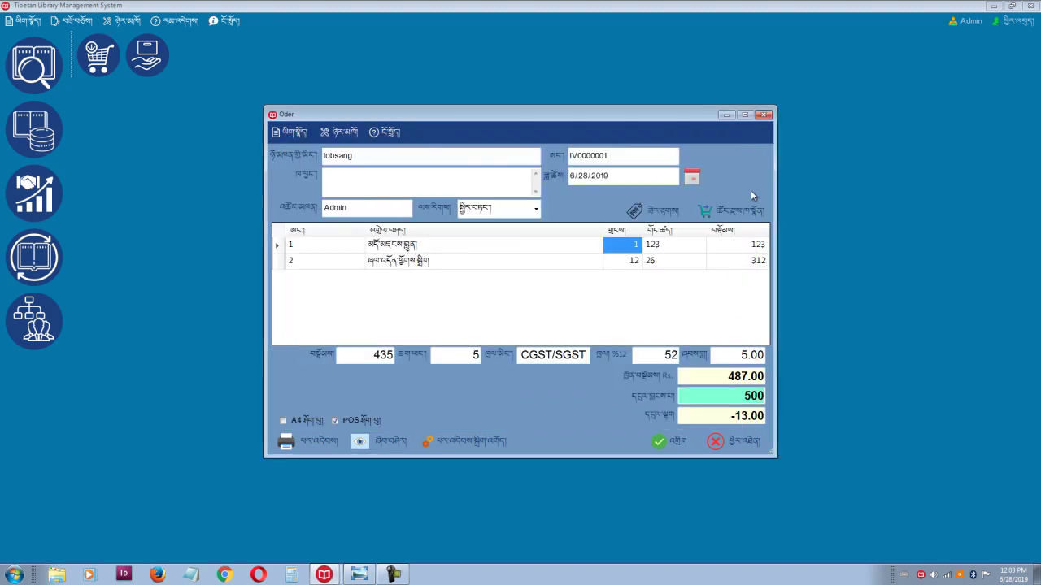
left_click(765, 115)
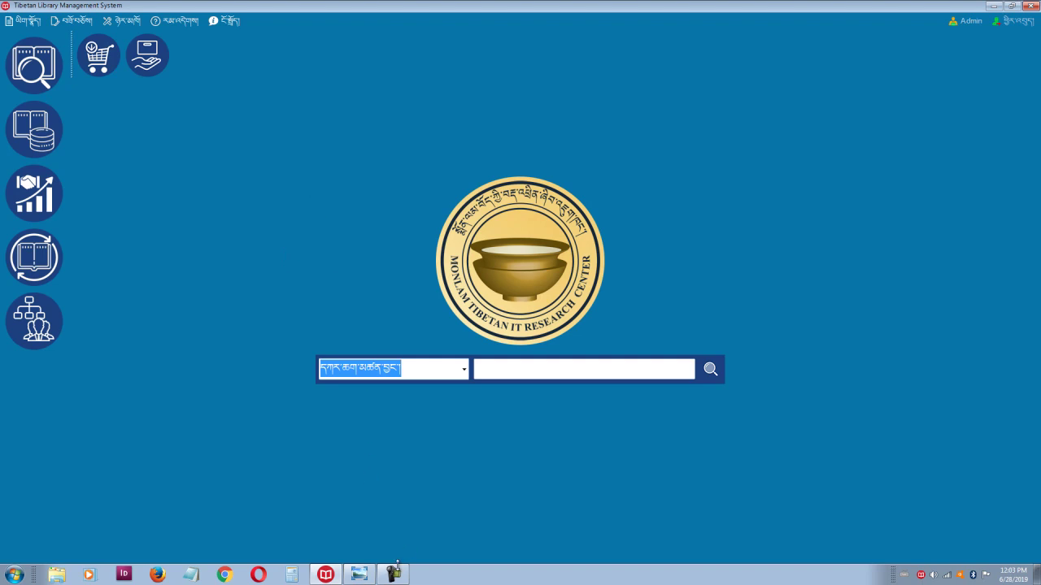
left_click(395, 575)
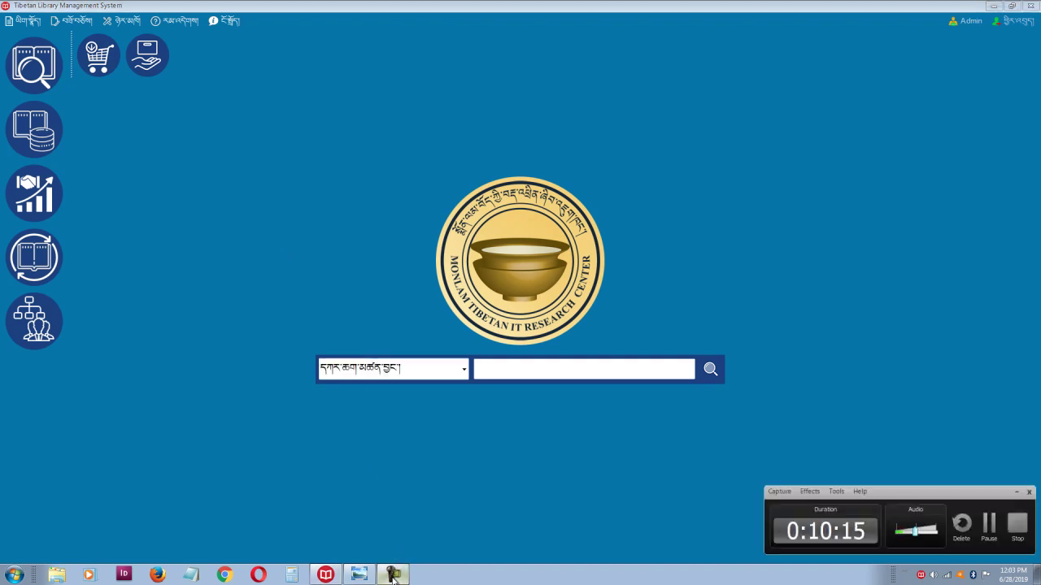